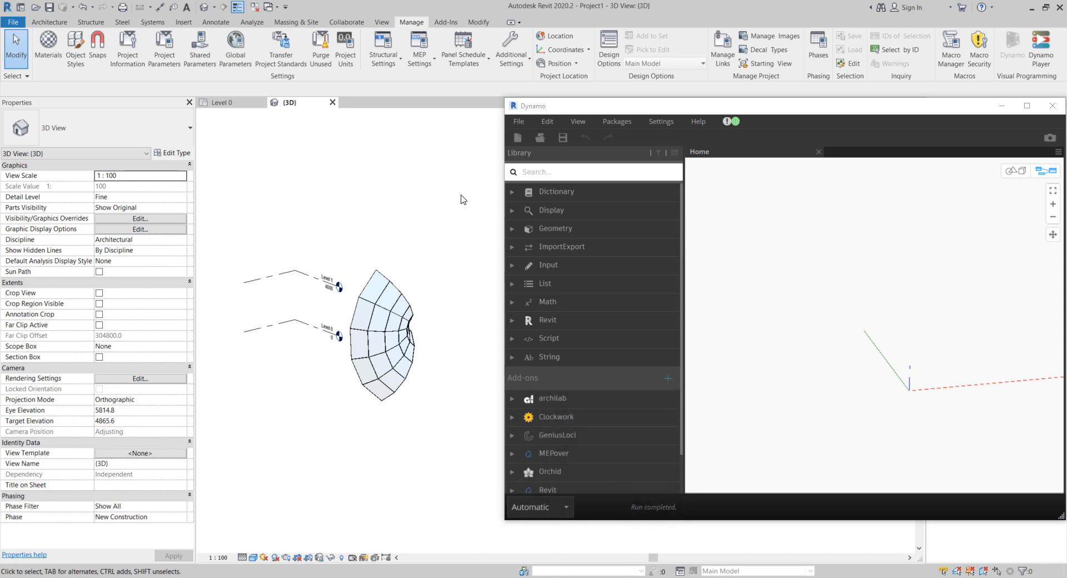
Step: Edit the type of the curtain system in the 3D view, setting its Grid 1 layout to None
scroll(449, 229, "up", 2)
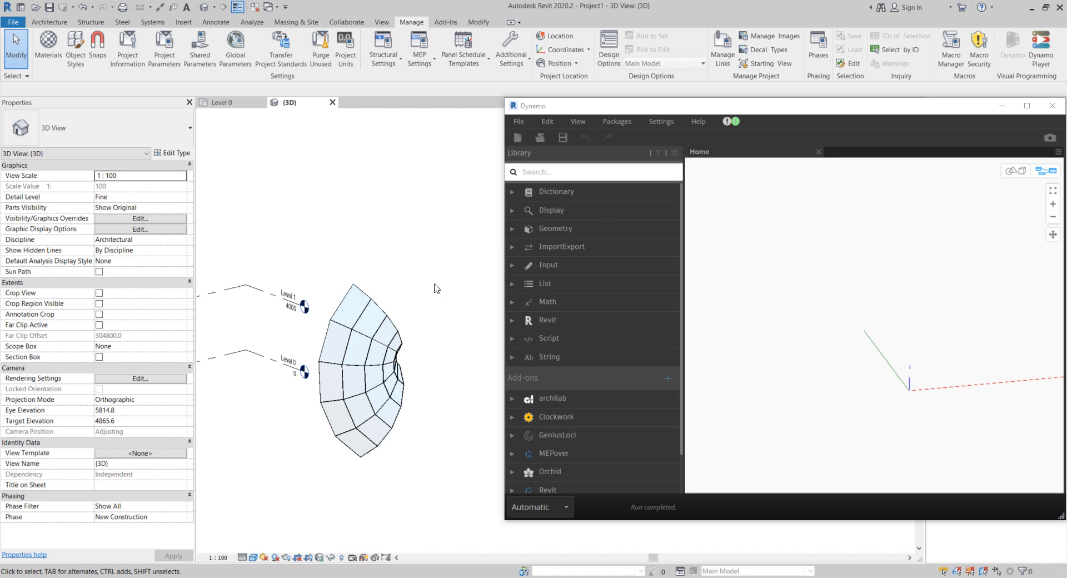
left_click(378, 305)
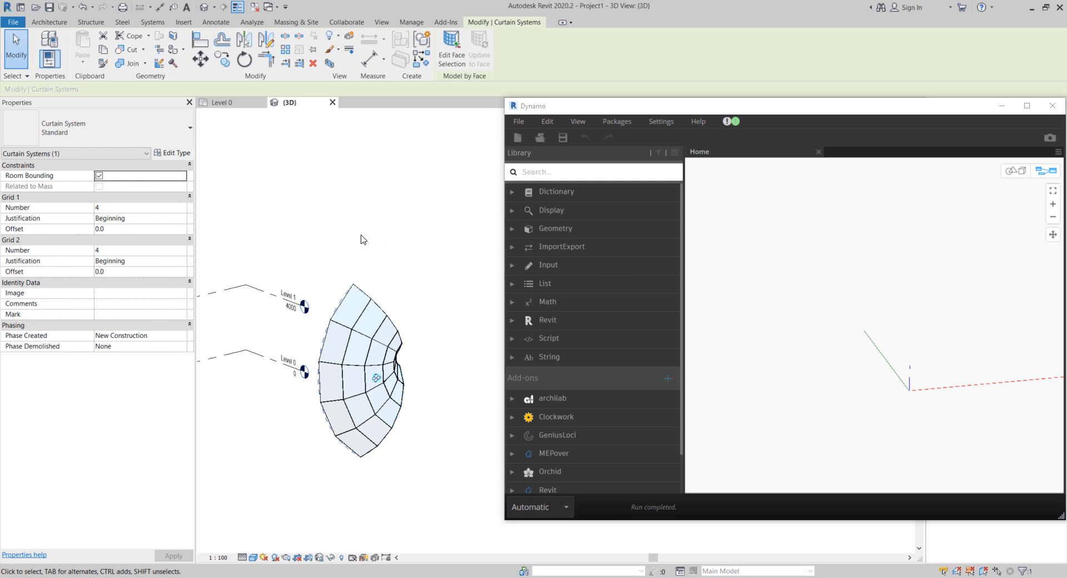
middle_click_drag(434, 476, 393, 470, "shift")
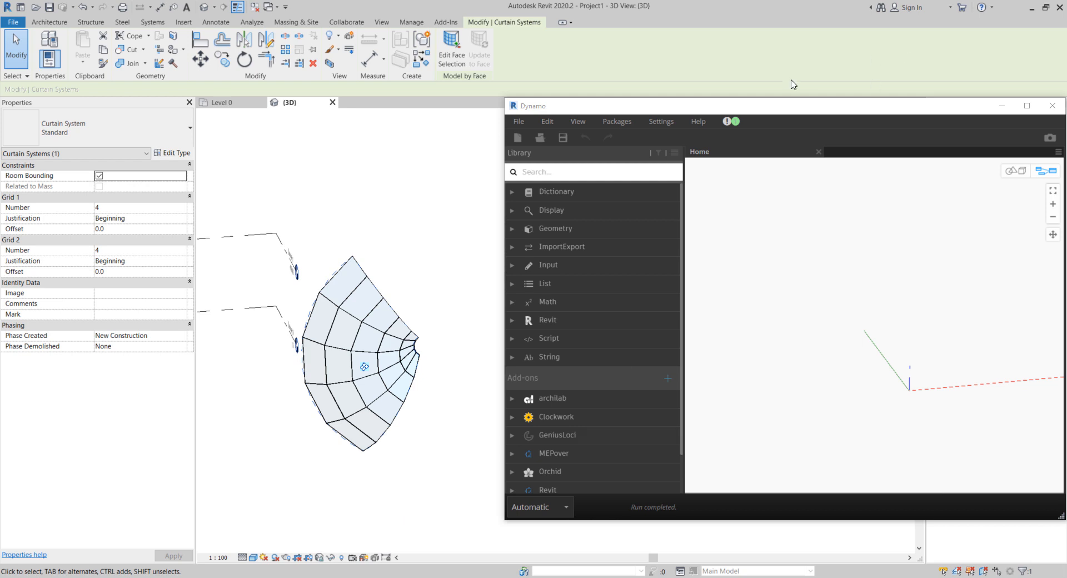
left_click_drag(737, 112, 735, 113)
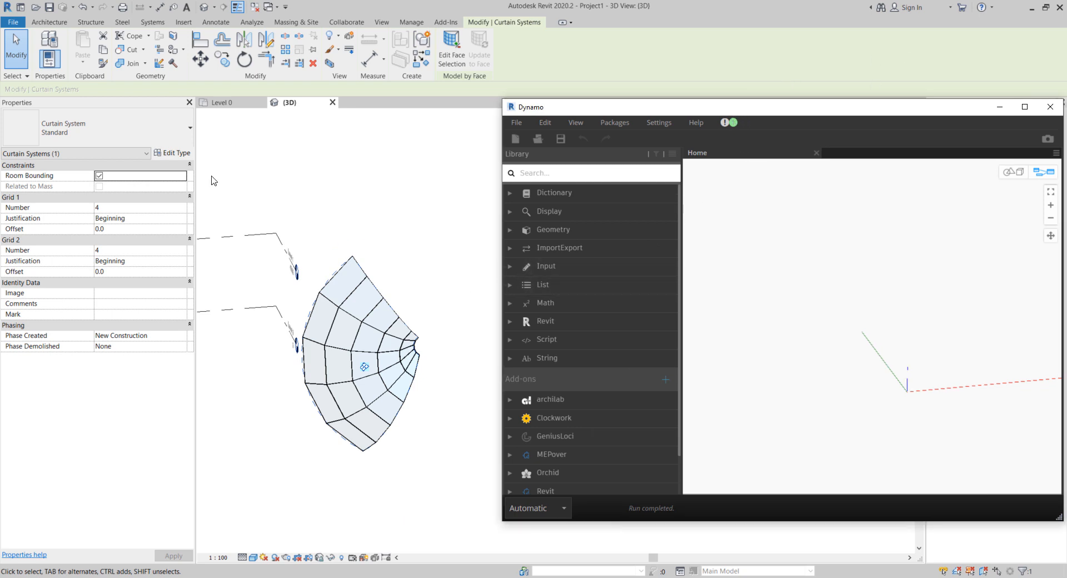
left_click(172, 153)
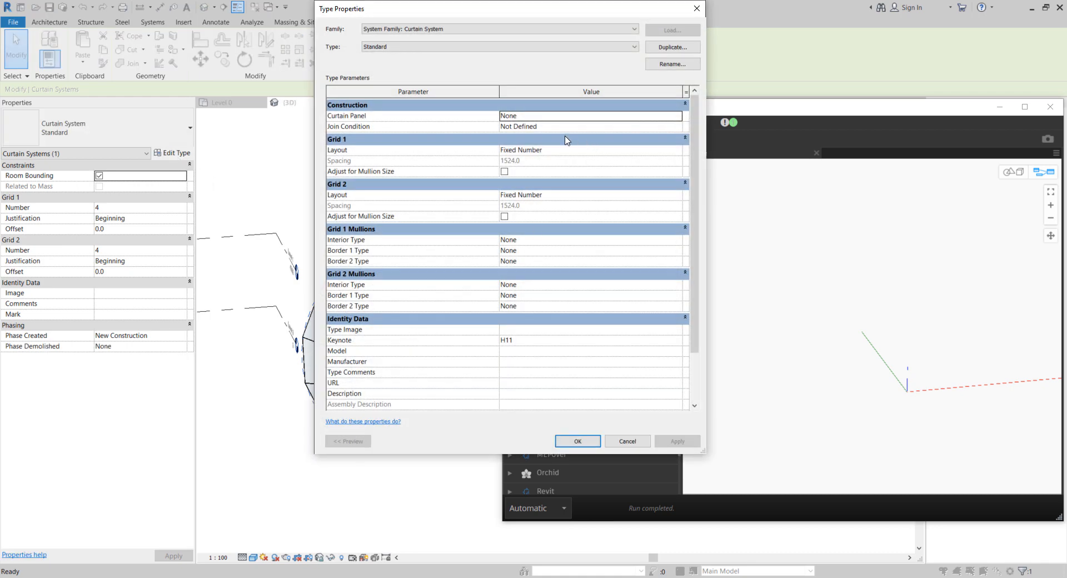
left_click_drag(539, 1, 766, 83)
left_click(689, 218)
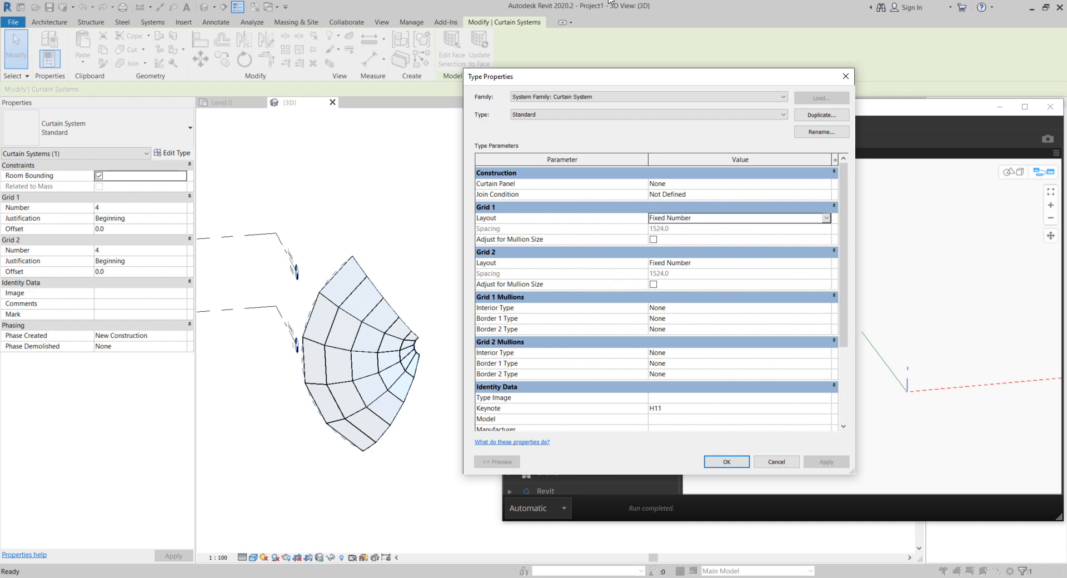
left_click(826, 219)
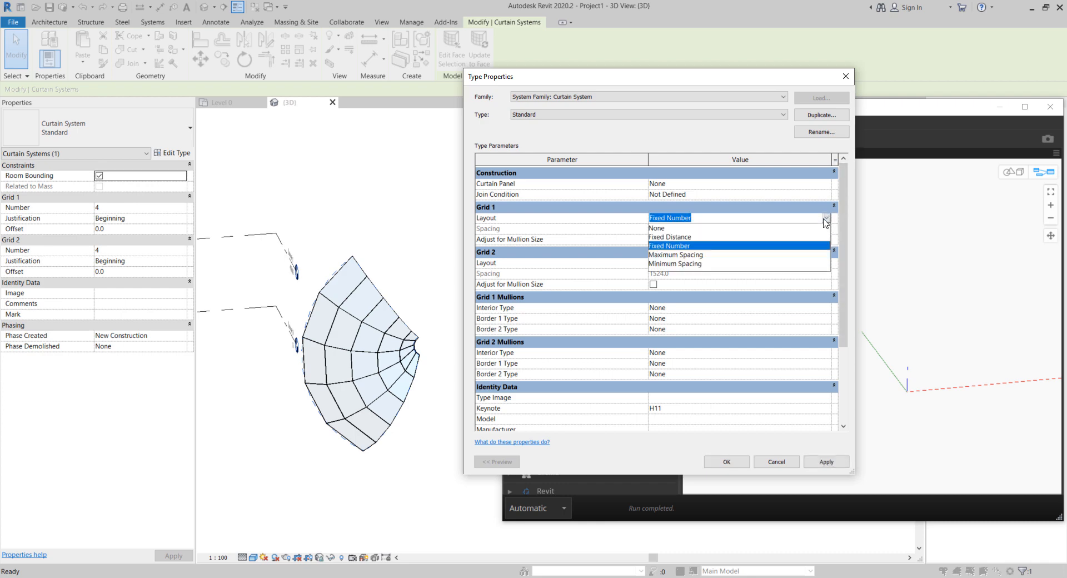
left_click(745, 230)
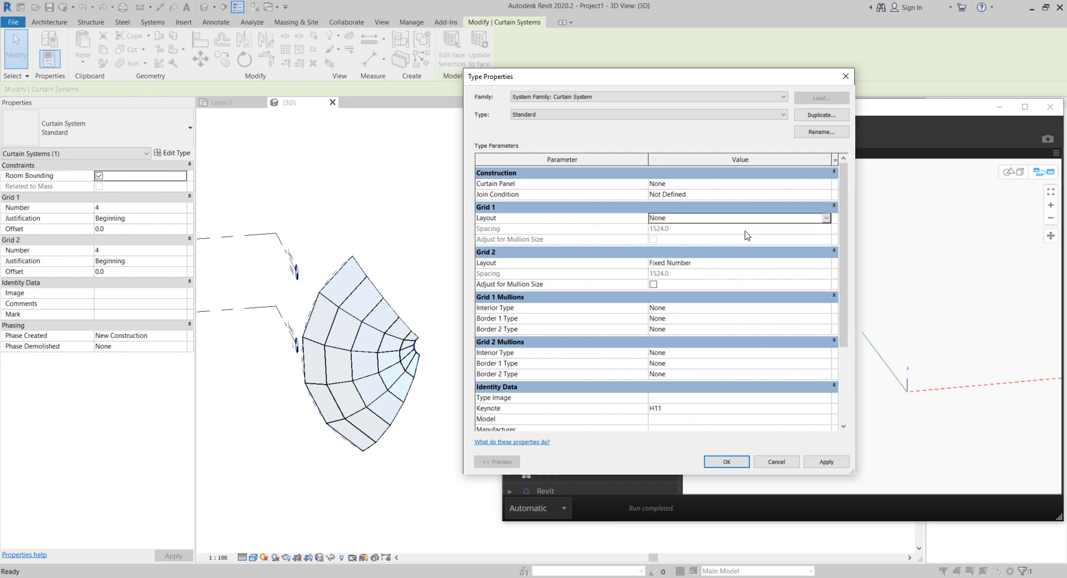
Step: Set the Grid 2 layout to None and apply the type changes, keeping the existing gridlines as non-associated
left_click(826, 263)
left_click(802, 273)
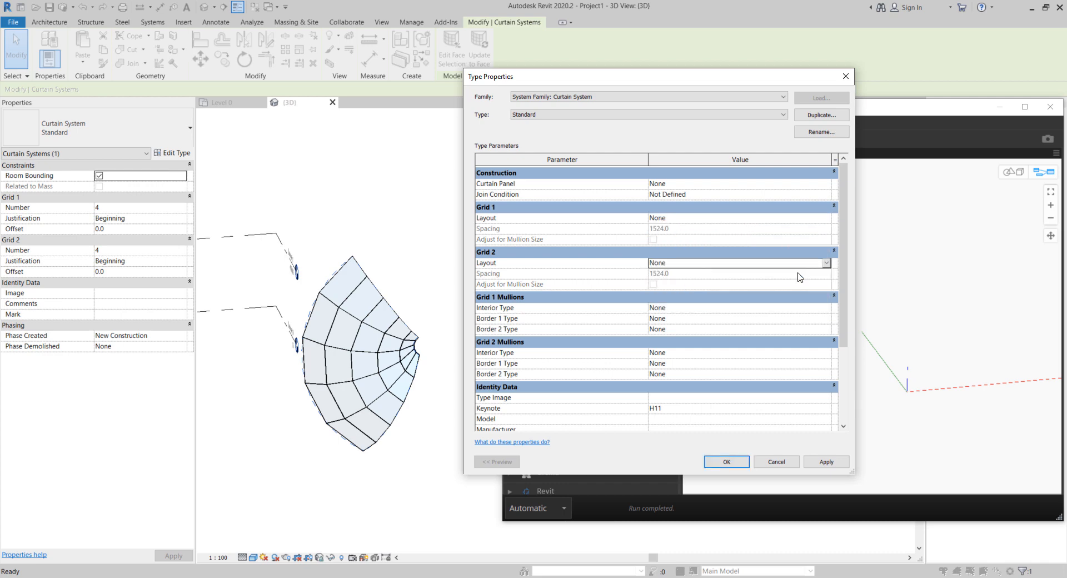
left_click(838, 462)
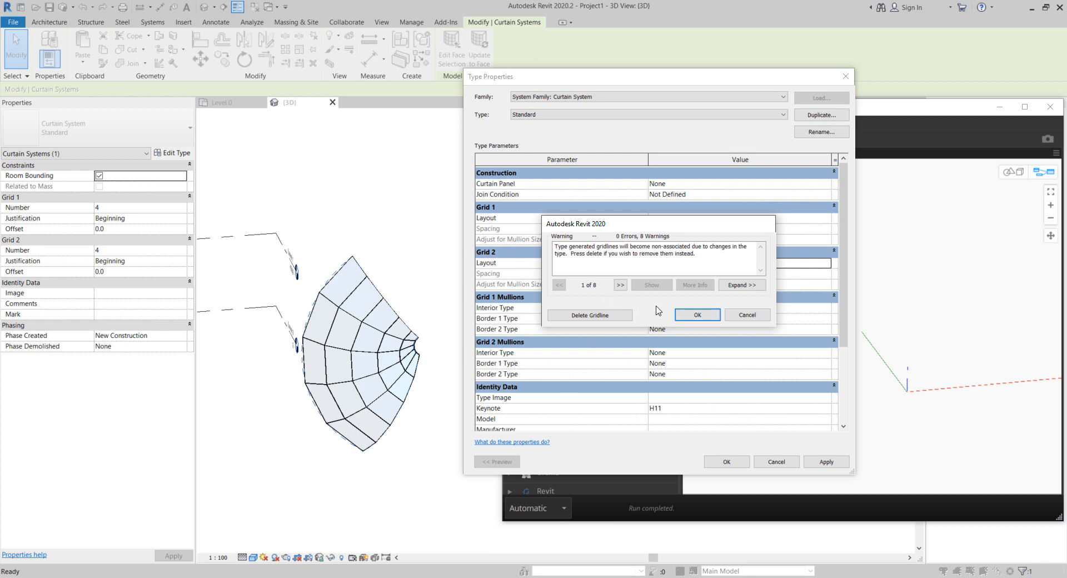
left_click(696, 315)
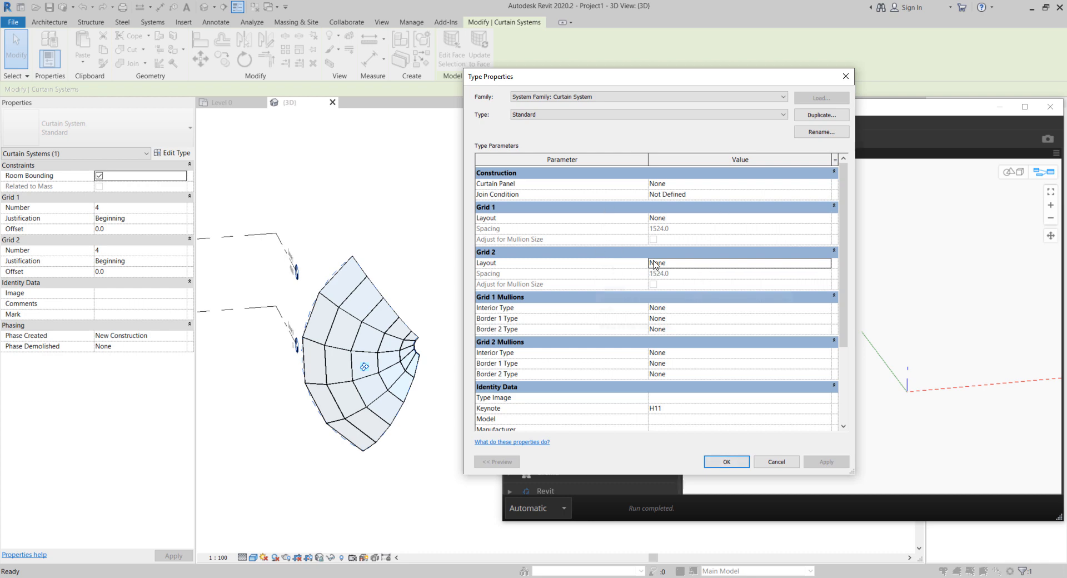
left_click(725, 460)
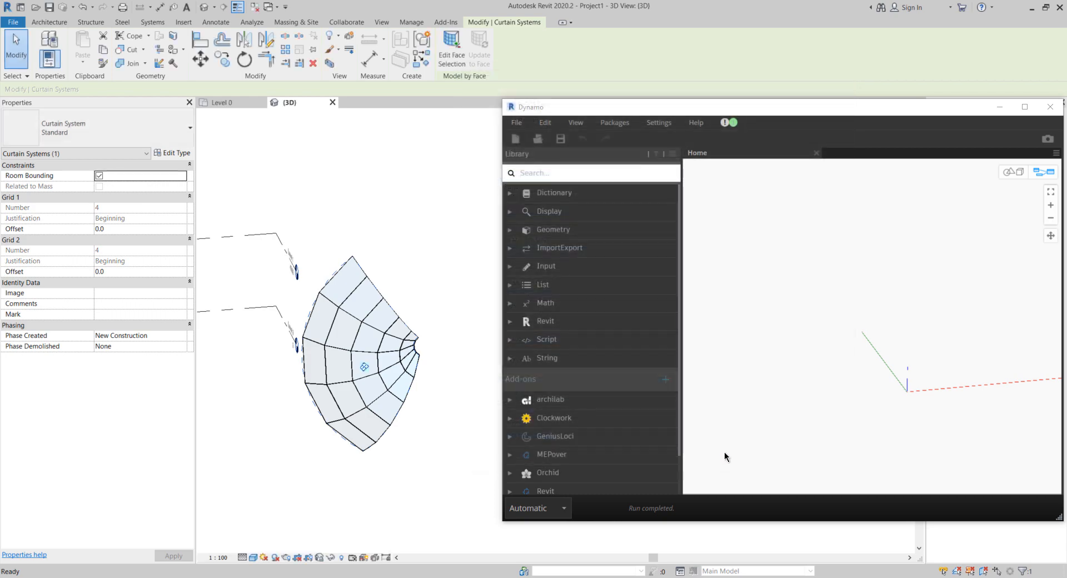
Step: Switch to File Explorer and load Curtain_System_Randomizer.dyf from the Downloads\Dwn folder into the Dynamo workspace
mouse_move(259, 577)
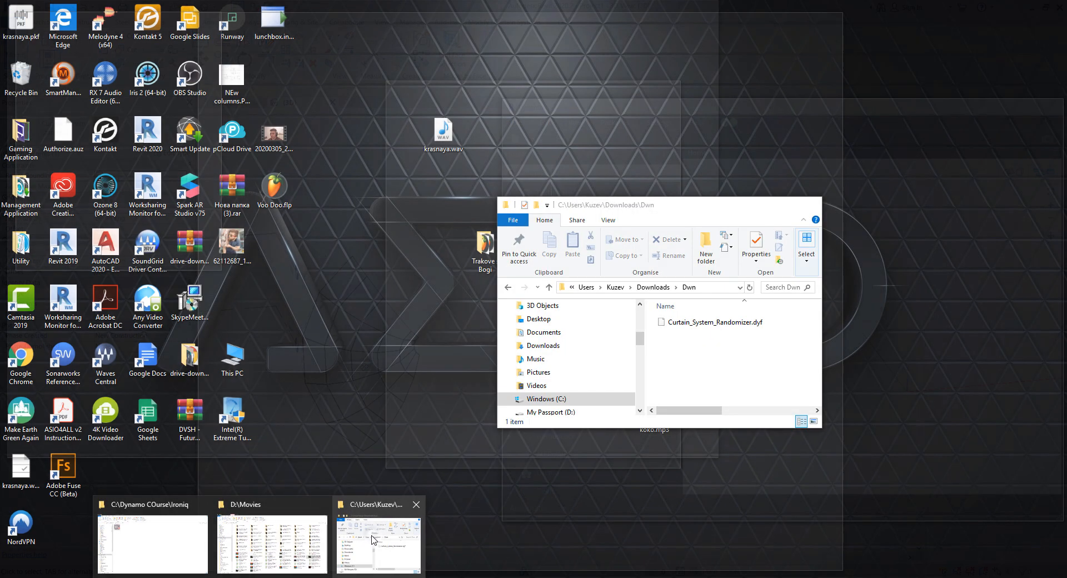
left_click(378, 541)
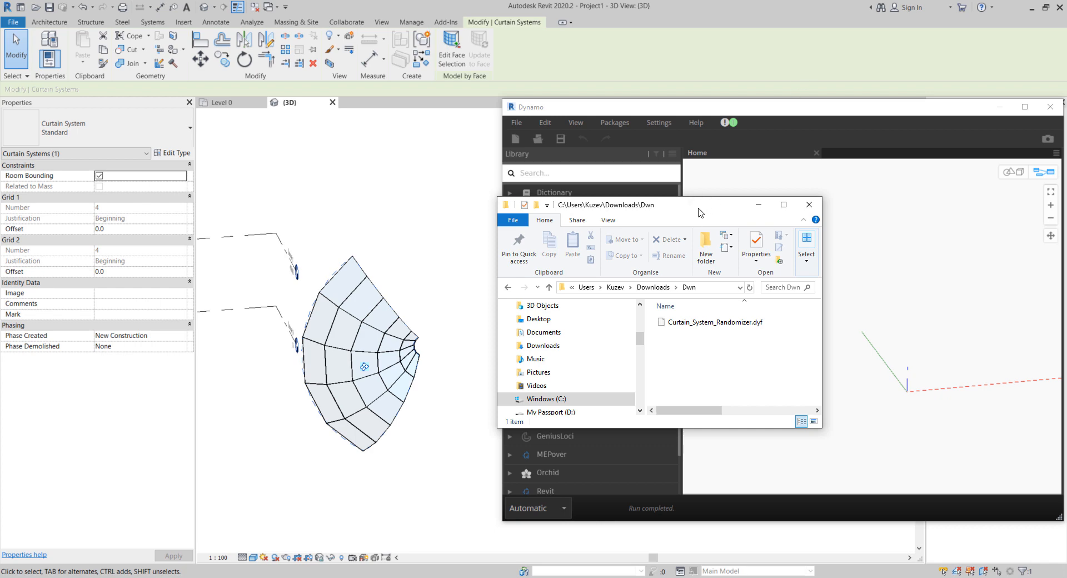
left_click_drag(703, 209, 500, 20)
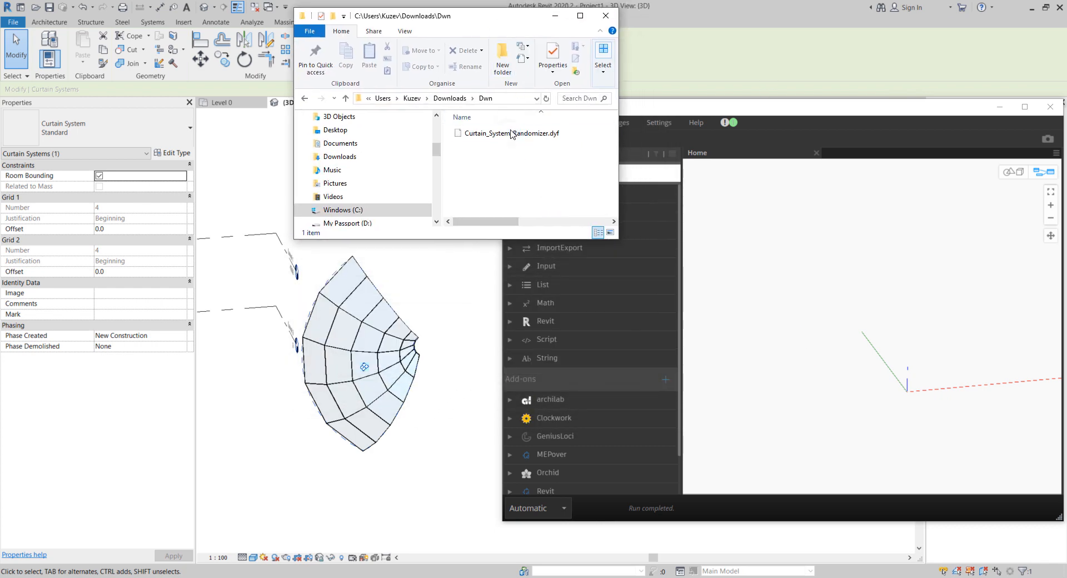
left_click(491, 135)
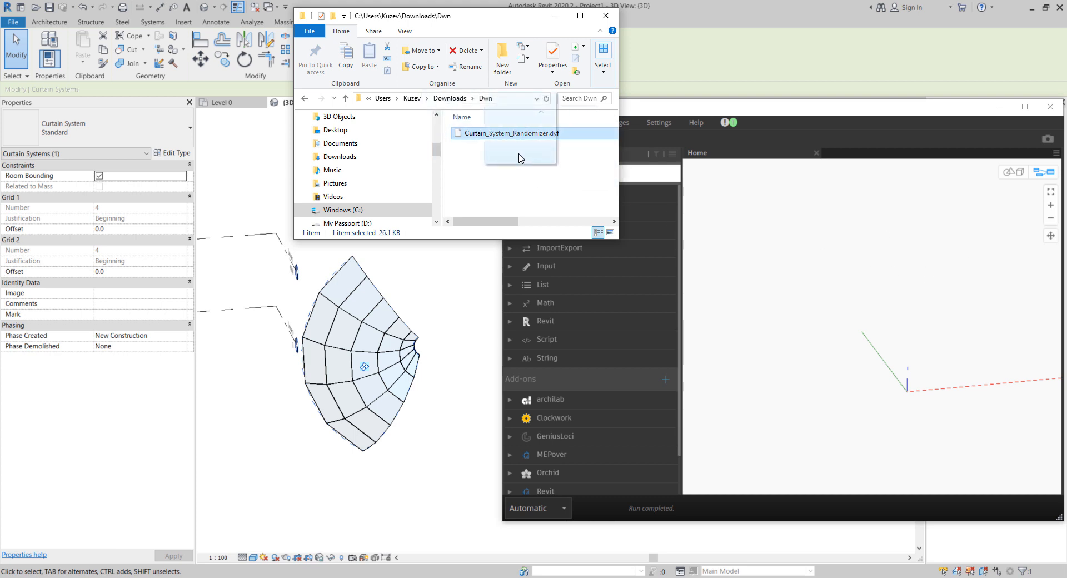
left_click(765, 125)
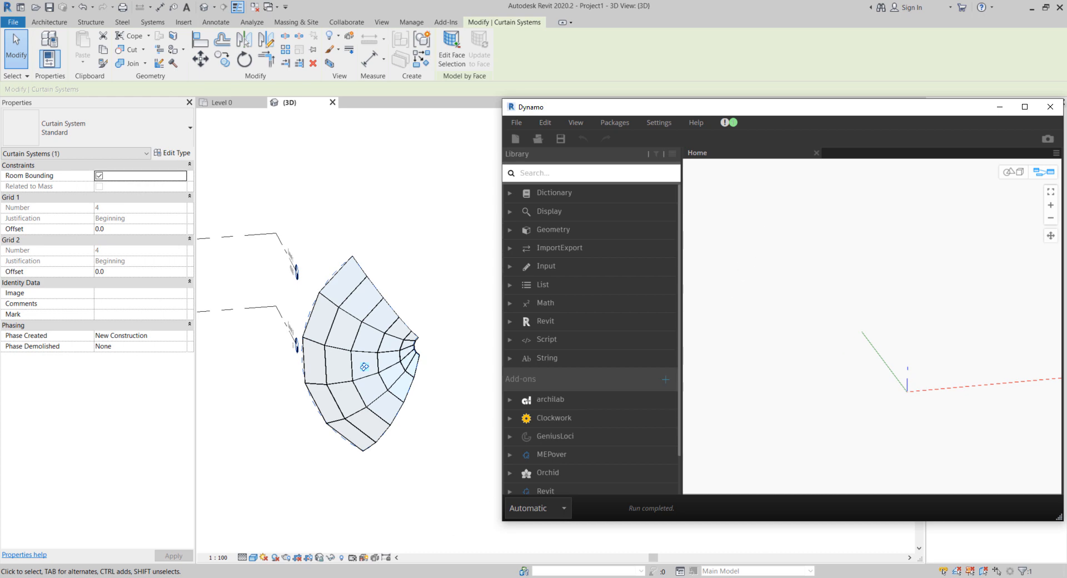
mouse_move(308, 573)
left_click(379, 547)
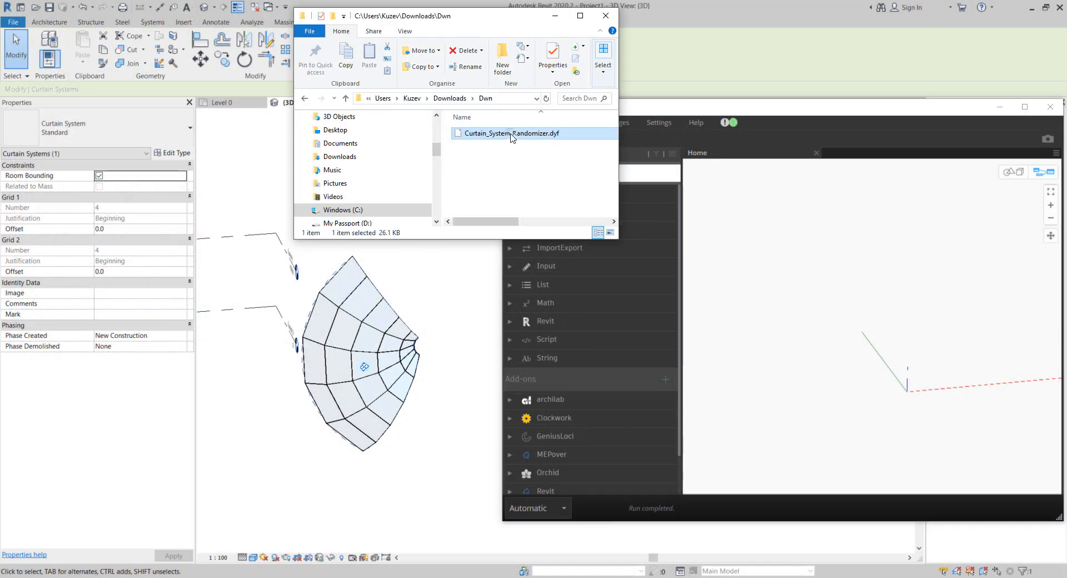
left_click_drag(511, 138, 822, 249)
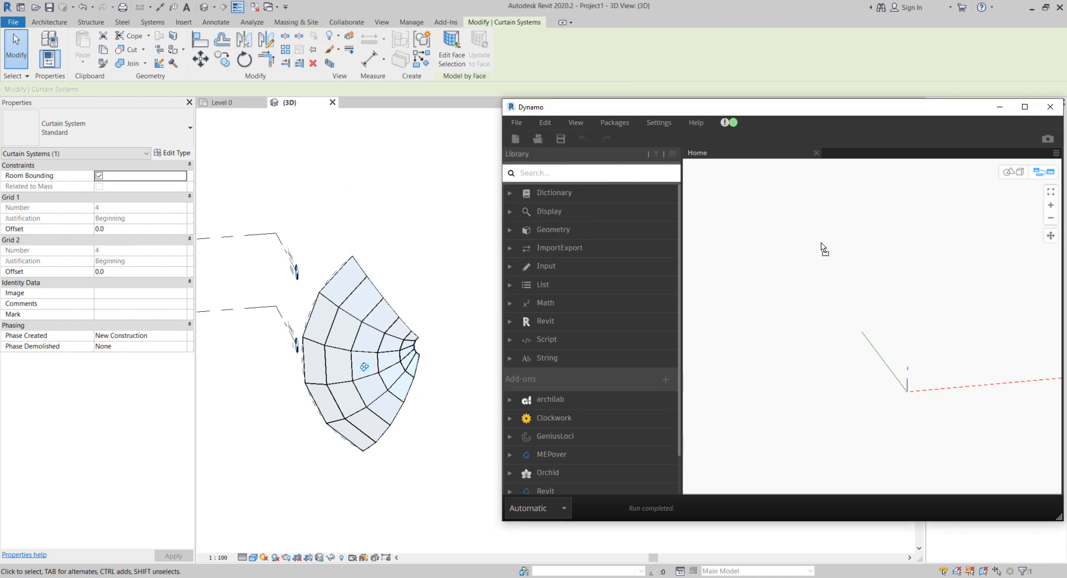
Step: Examine the inputs and node connections of the Curtain_System_Randomizer custom node's graph
left_click_drag(841, 111, 662, 98)
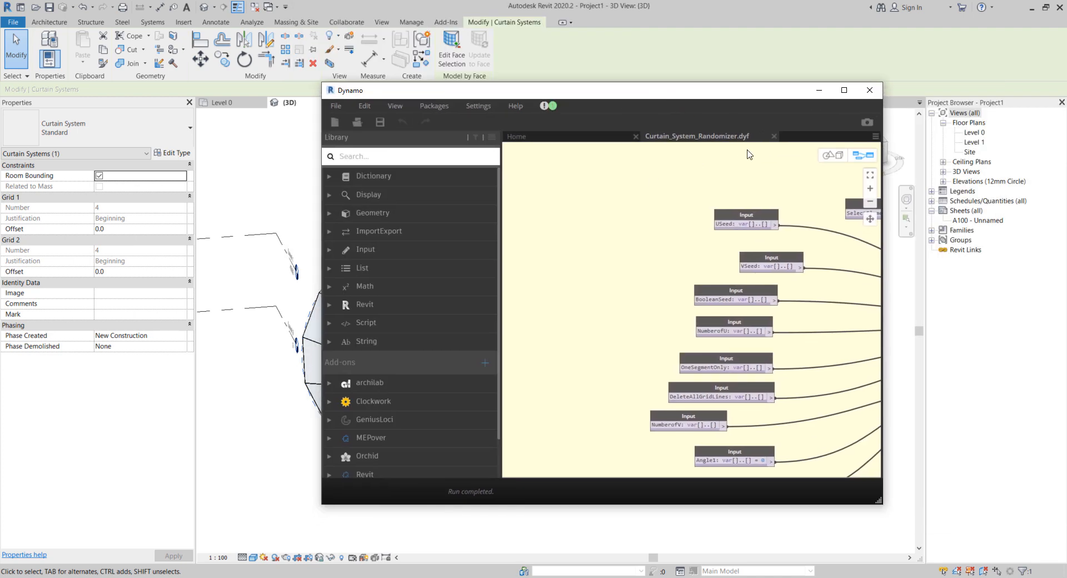
left_click(843, 90)
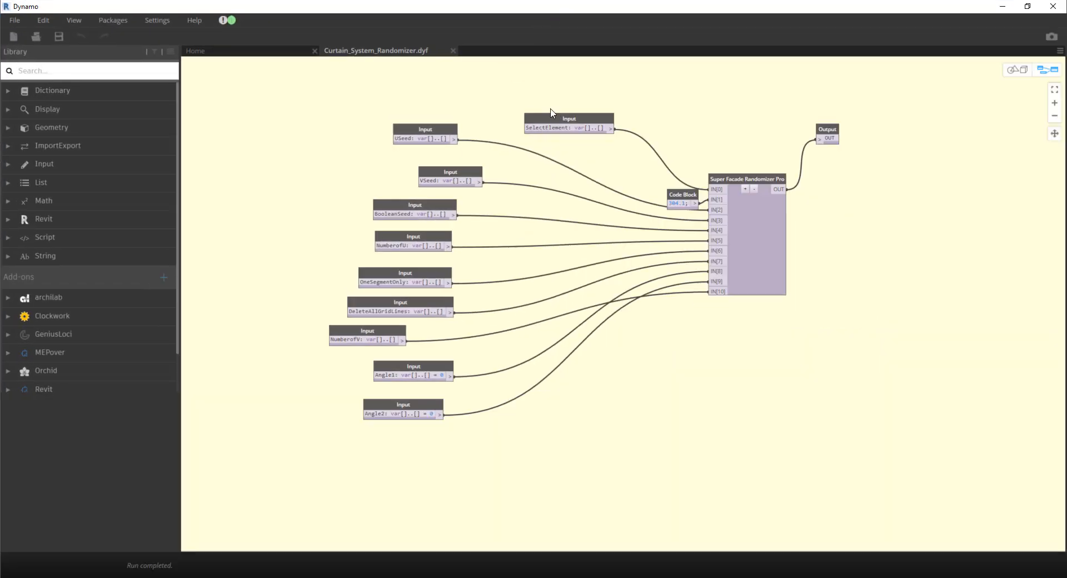
left_click(1027, 6)
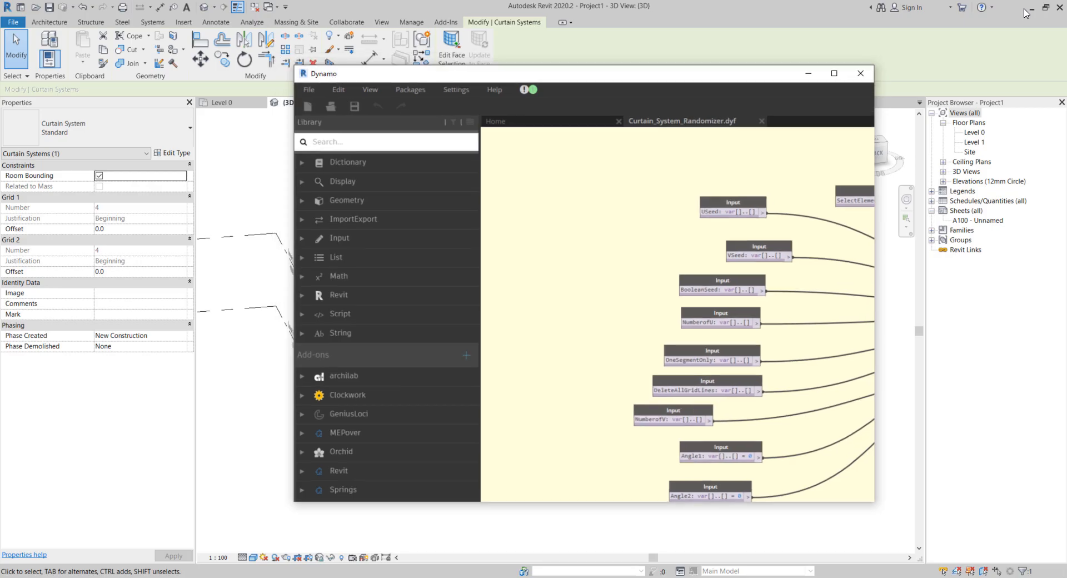
left_click_drag(719, 99, 780, 66)
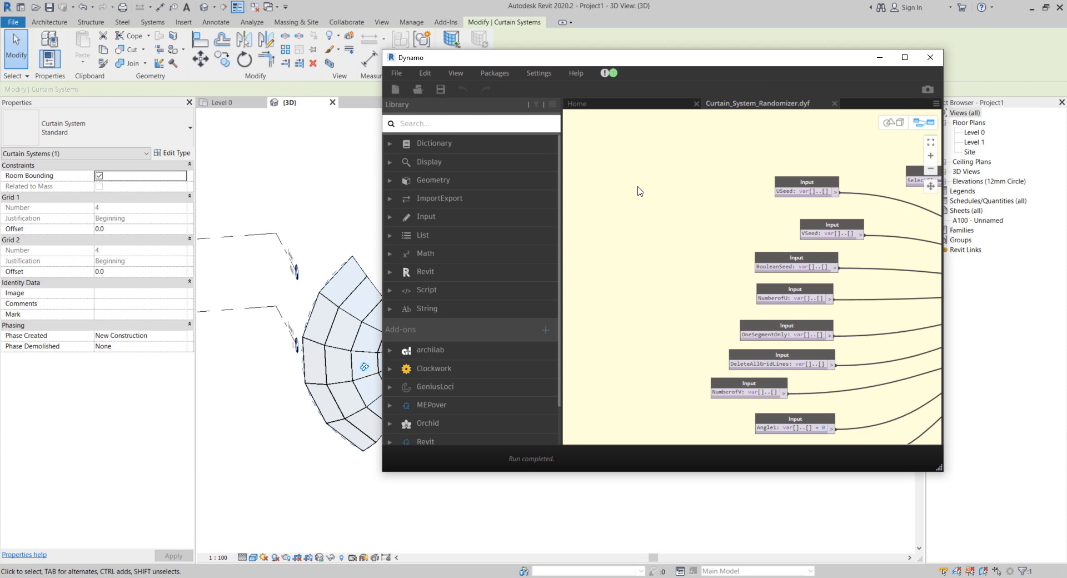
scroll(638, 187, "down", 5)
scroll(817, 127, "up", 1)
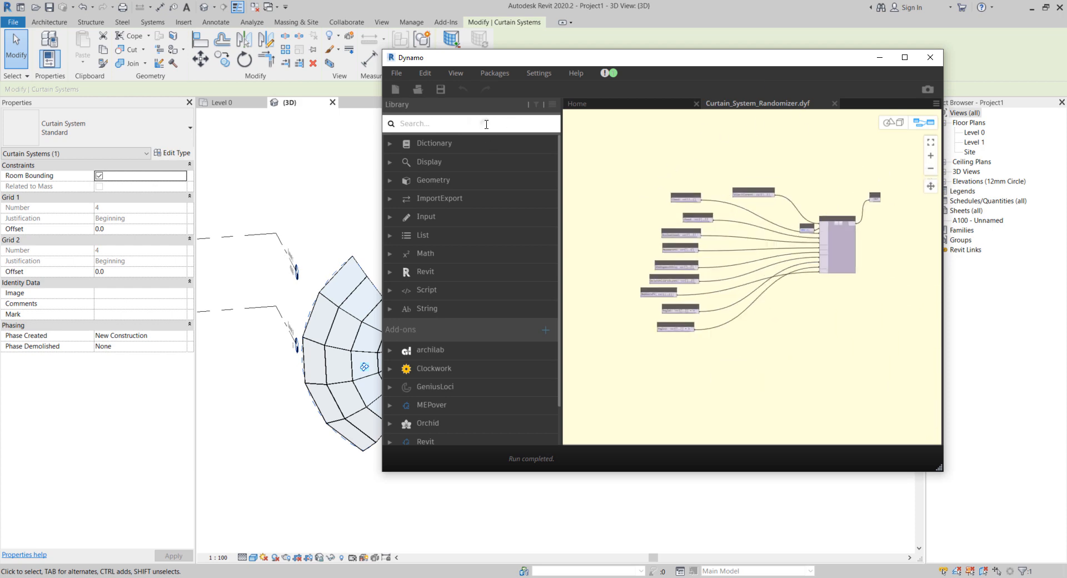
Step: Search the node library for "curtain" with the Home workspace active
left_click(487, 125)
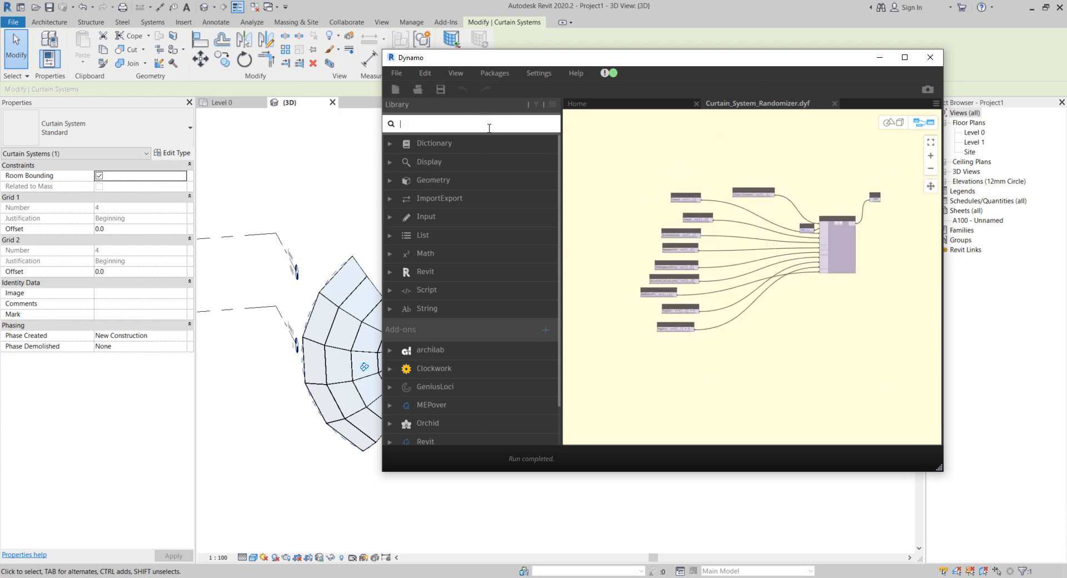
left_click(457, 123)
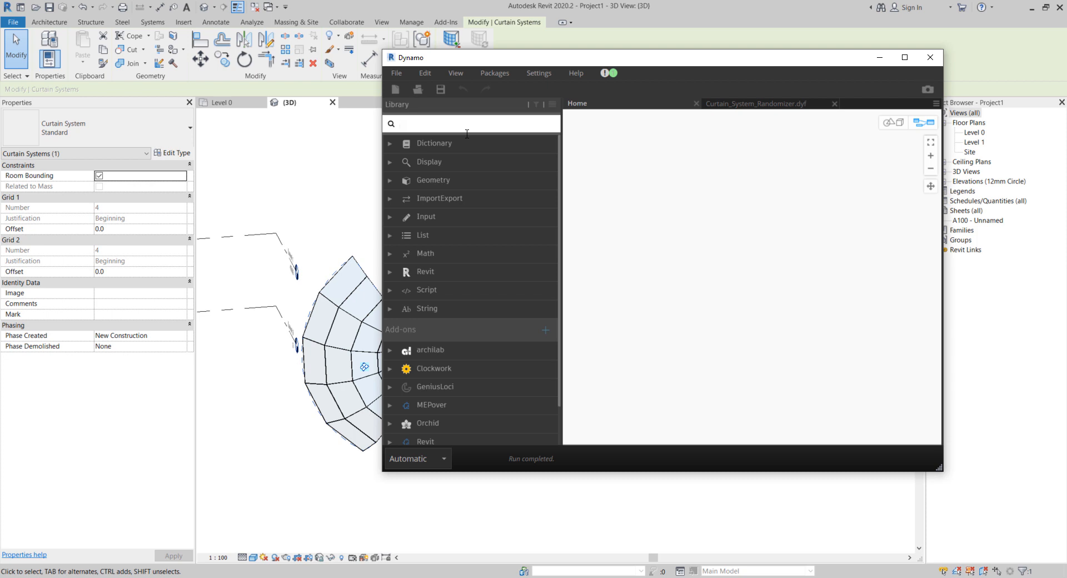
type("curtain")
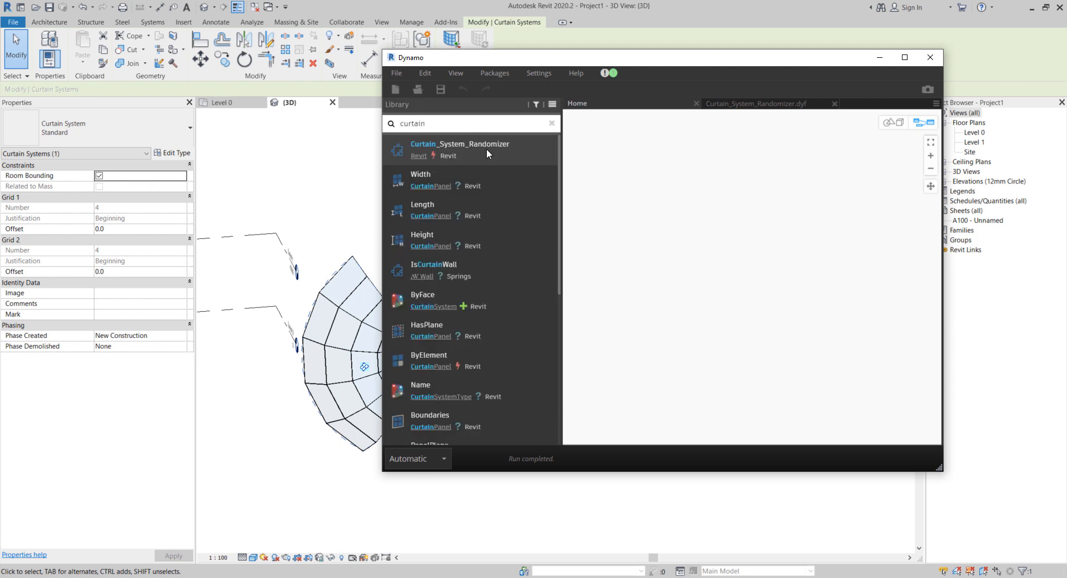
mouse_move(439, 143)
left_click(734, 106)
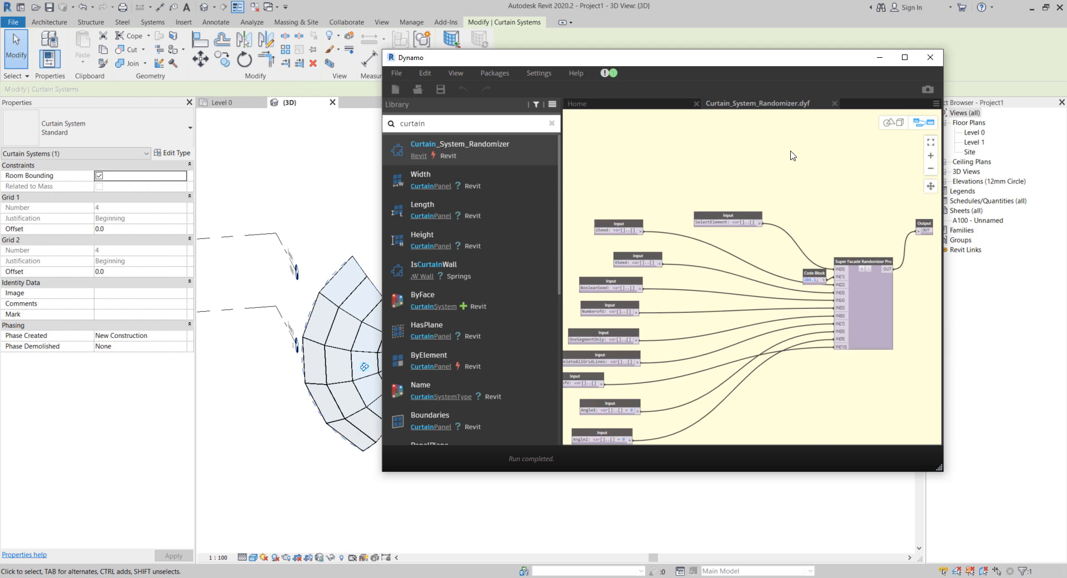
left_click(396, 73)
left_click(408, 141)
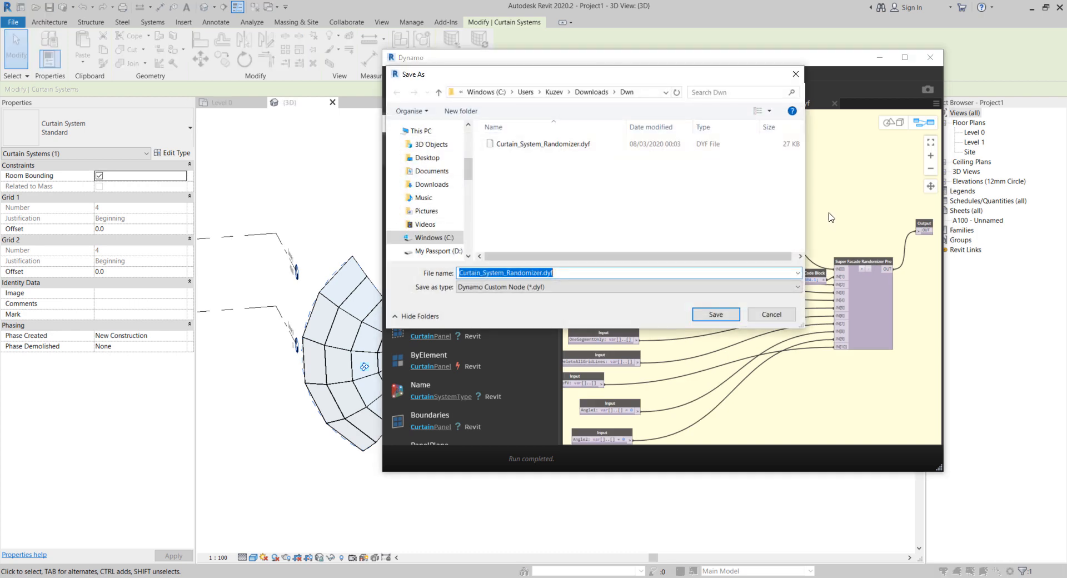
left_click(764, 317)
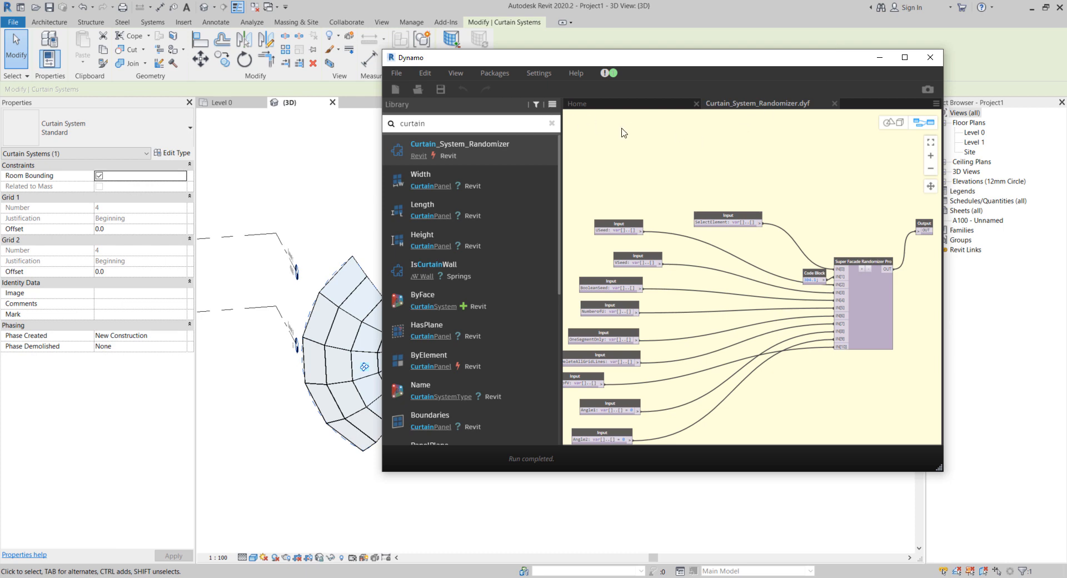
Step: Try to save Curtain_System_Randomizer.dyf as a Dynamo Custom Node in the Dynamo Revit\2.3\definitions folder, and cancel without saving
left_click(618, 105)
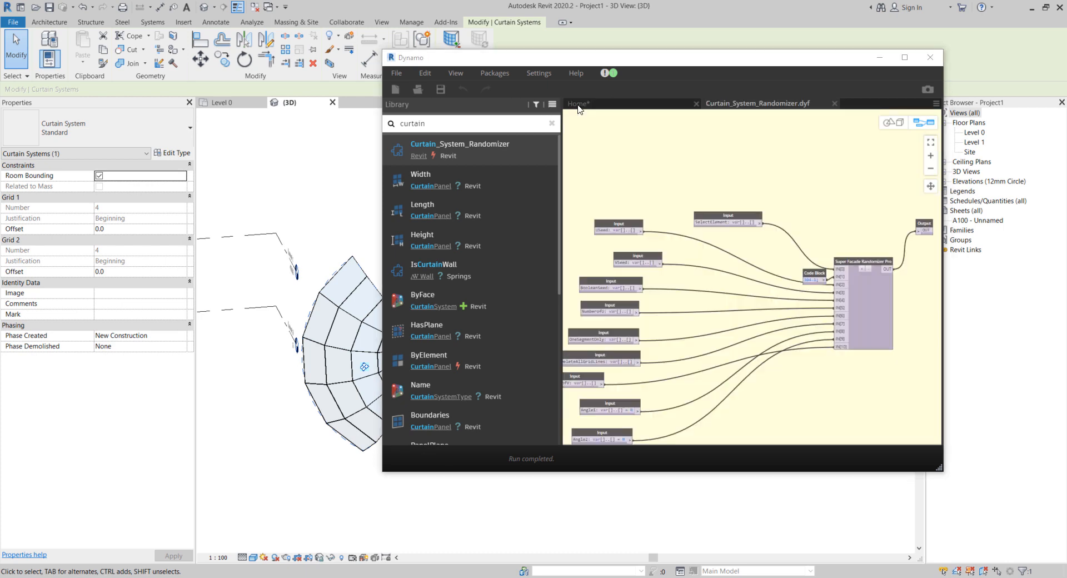
left_click(396, 73)
left_click(415, 142)
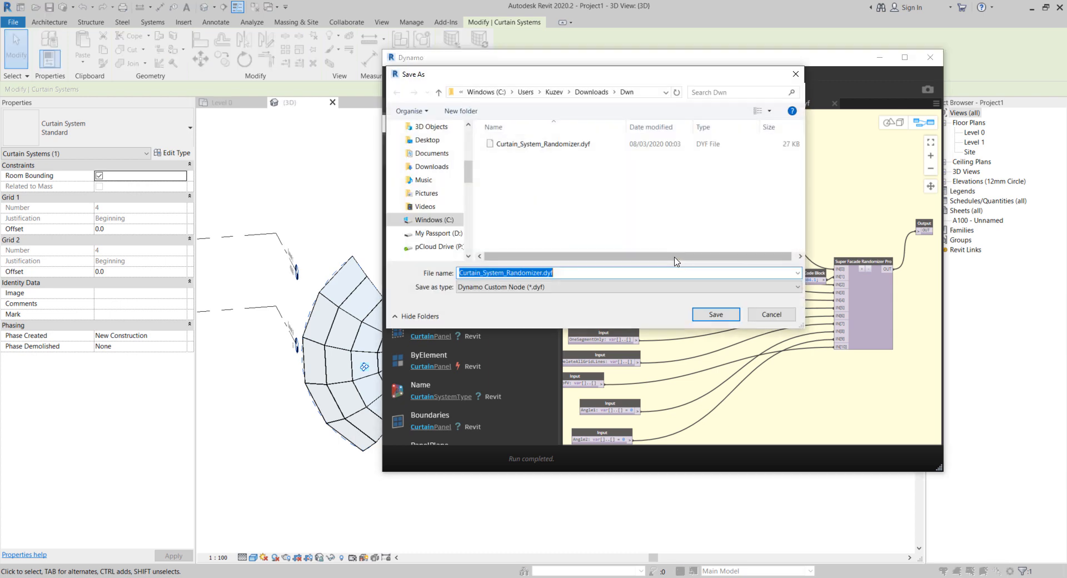
left_click(645, 92)
type("C:\\Users\\Kuzev\\AppData\\Roaming\\Dynamo\\Dynamo Revit\\2.3\\definitions")
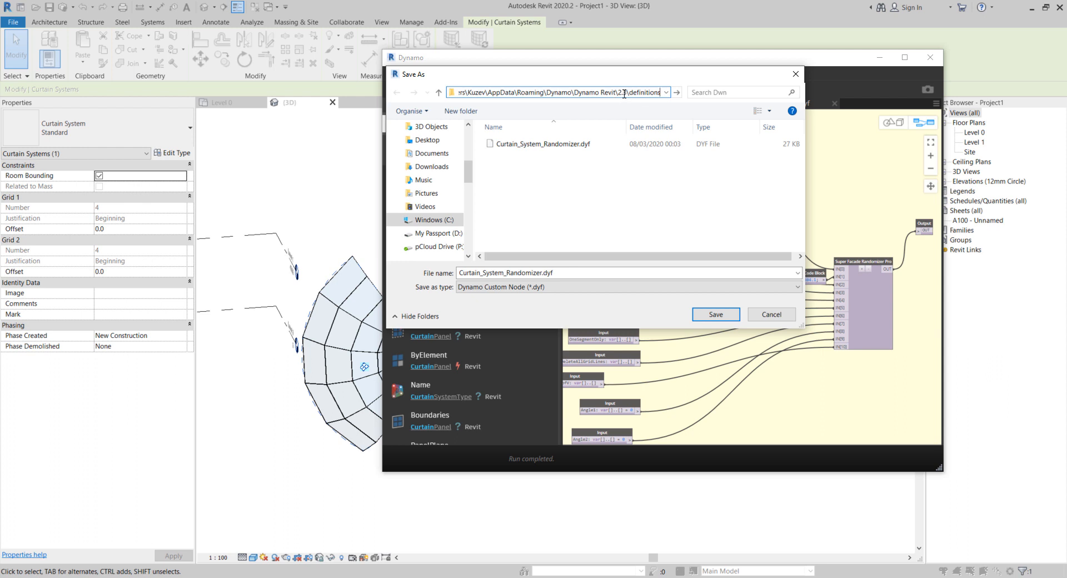
left_click_drag(643, 93, 672, 96)
key("Return")
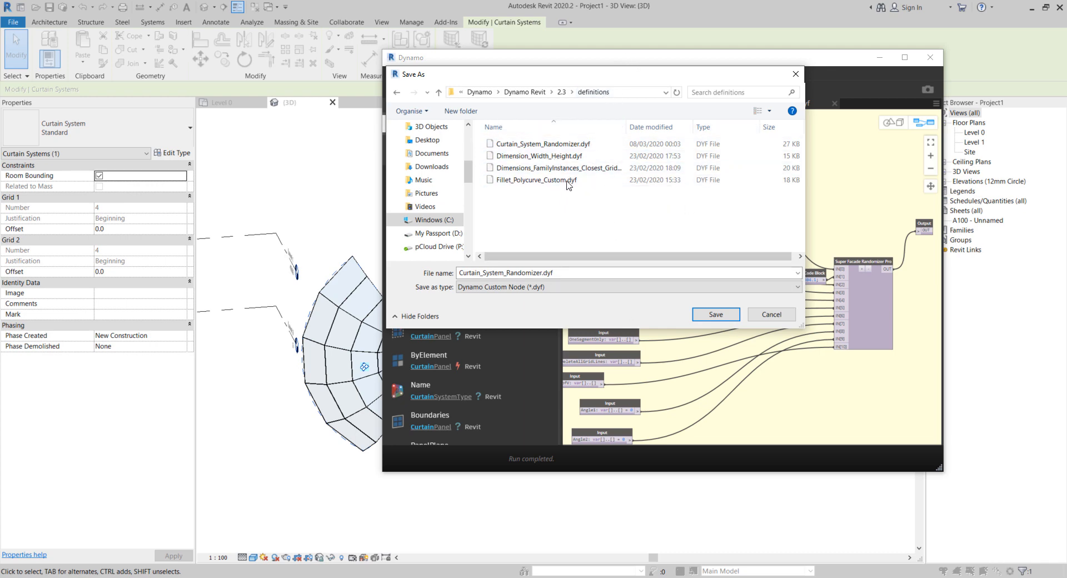
left_click(553, 143)
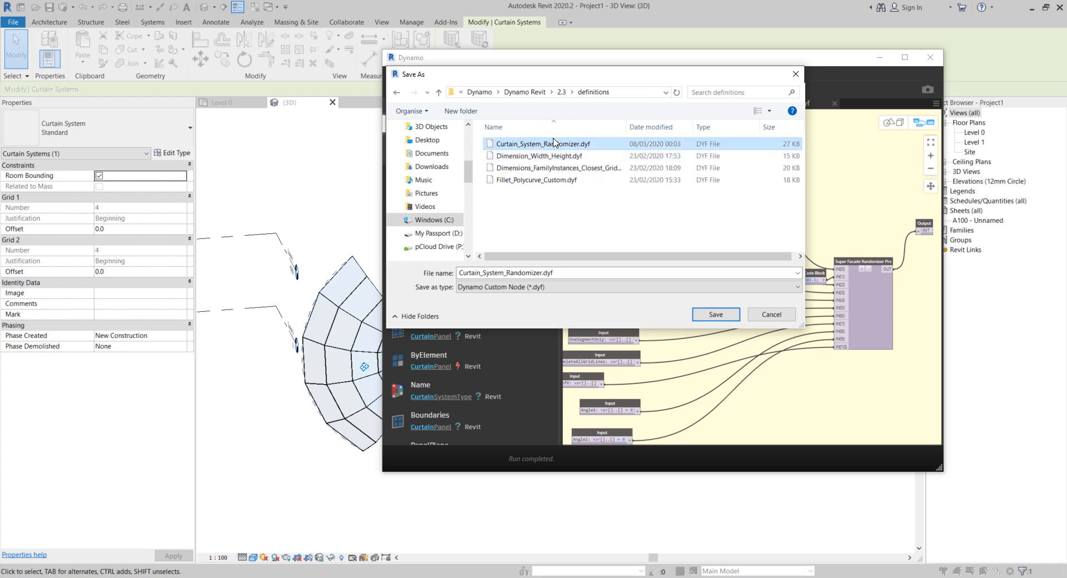
left_click(778, 314)
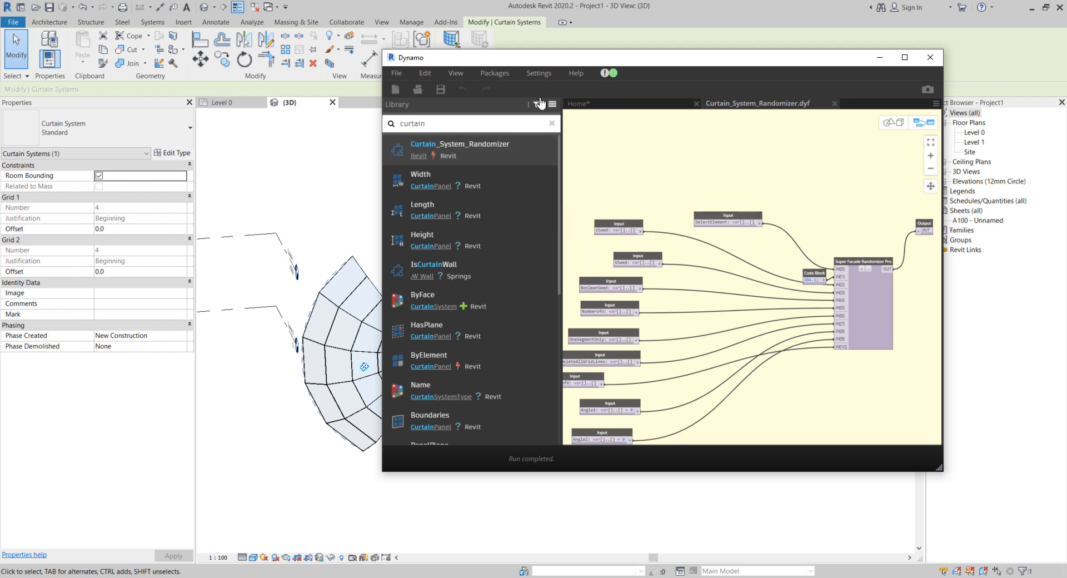
Step: Delete the leftover ddd node from the Home workspace
left_click(615, 109)
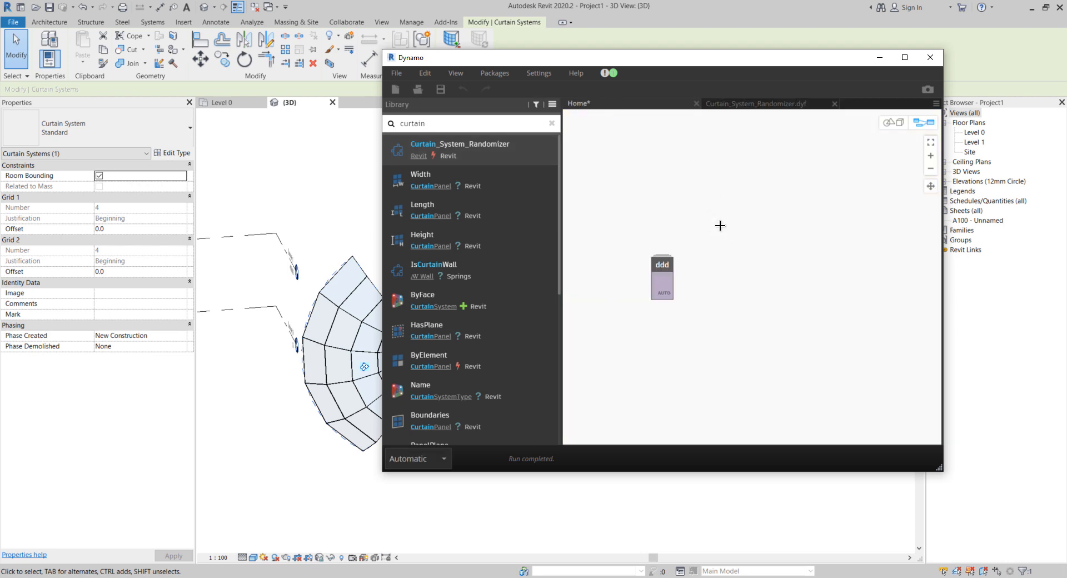
left_click(673, 261)
key("Delete")
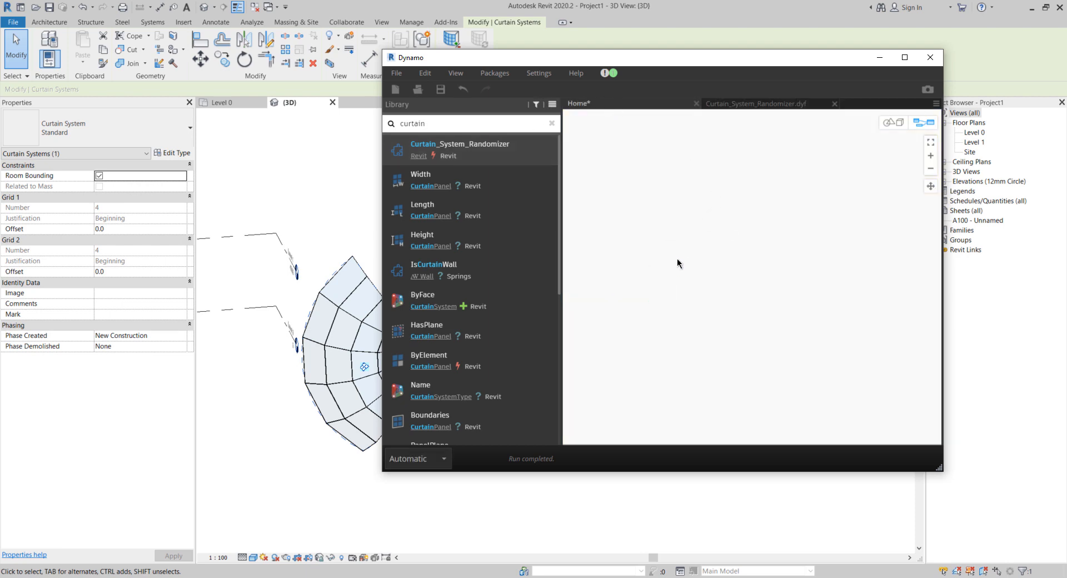
Step: Add the Curtain_System_Randomizer node from the library to the Home workspace and position it in the upper part of the canvas
left_click(760, 106)
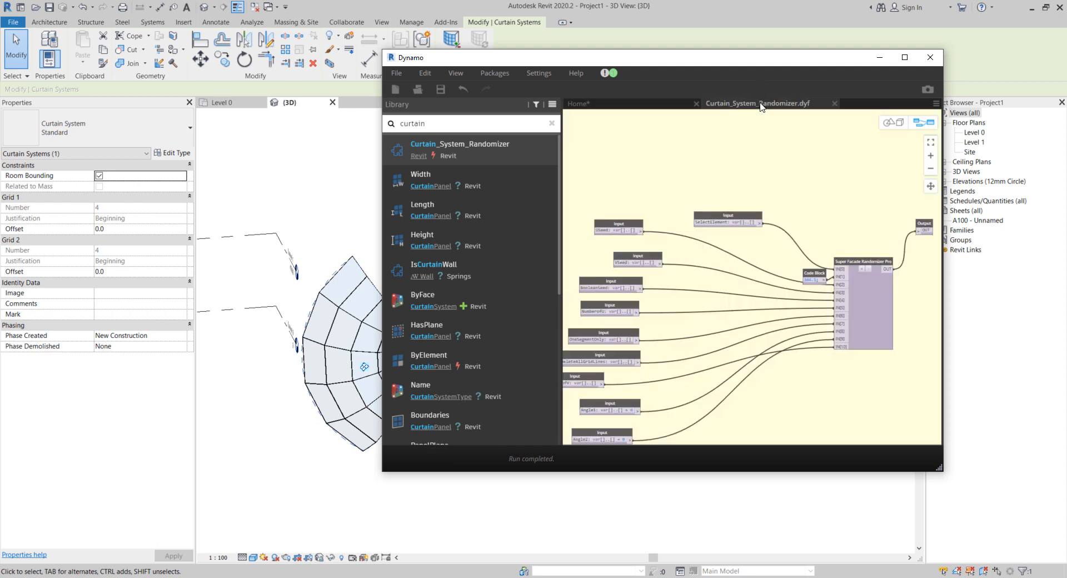
left_click(639, 109)
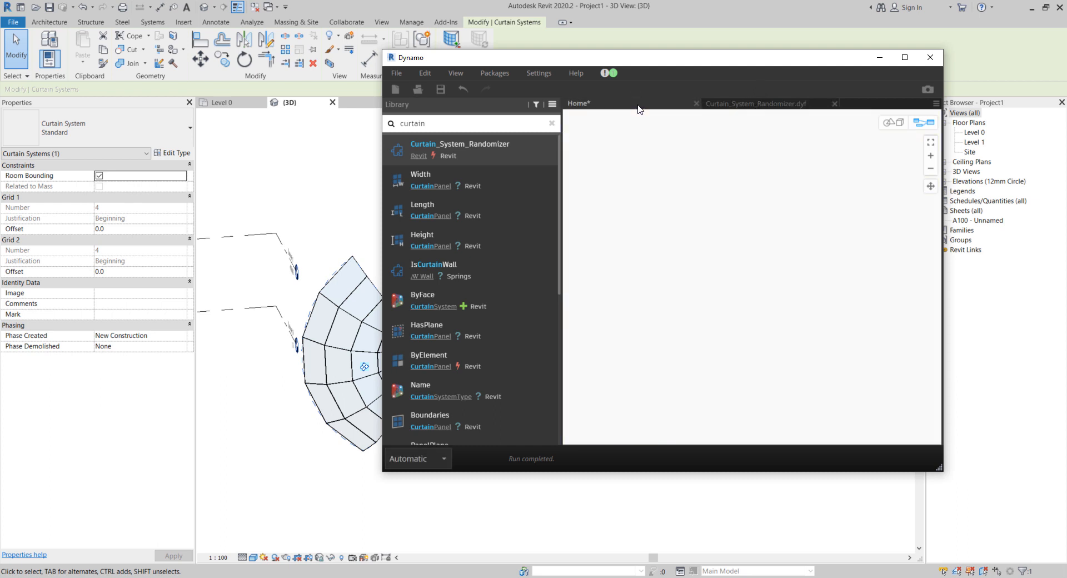
left_click(530, 143)
left_click_drag(818, 258, 818, 178)
scroll(821, 176, "down", 3)
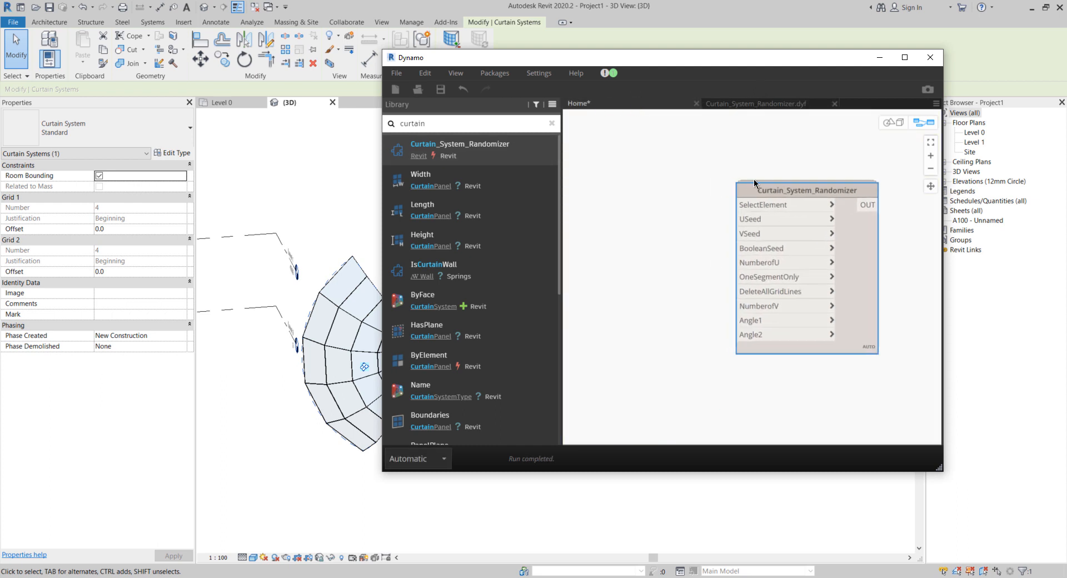
left_click(713, 198)
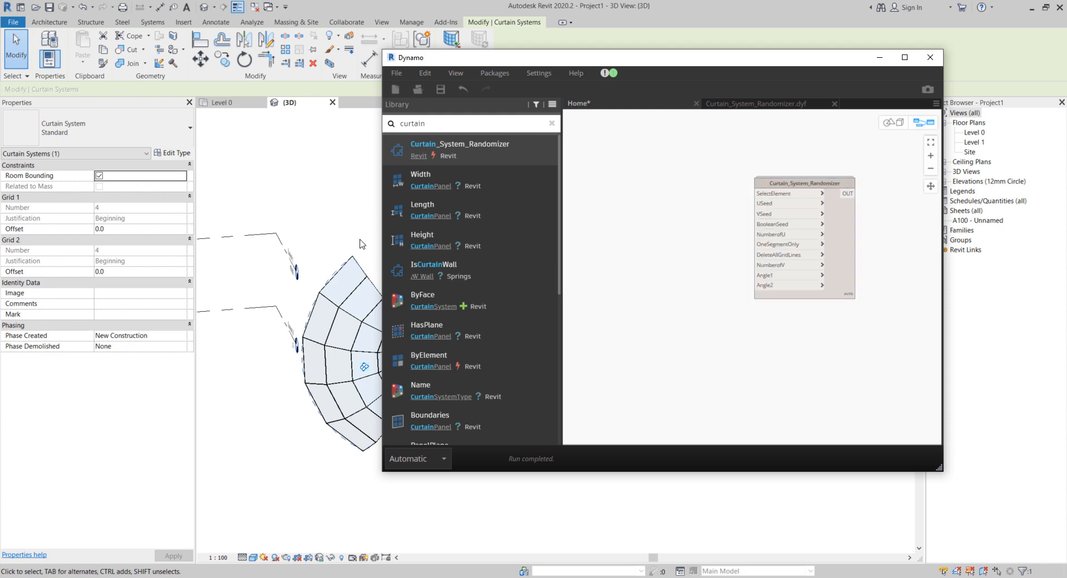
Step: Clear the curtain system selection in the Revit 3D view and move the Curtain_System_Randomizer node slightly down in the workspace
left_click(347, 201)
scroll(268, 213, "down", 2)
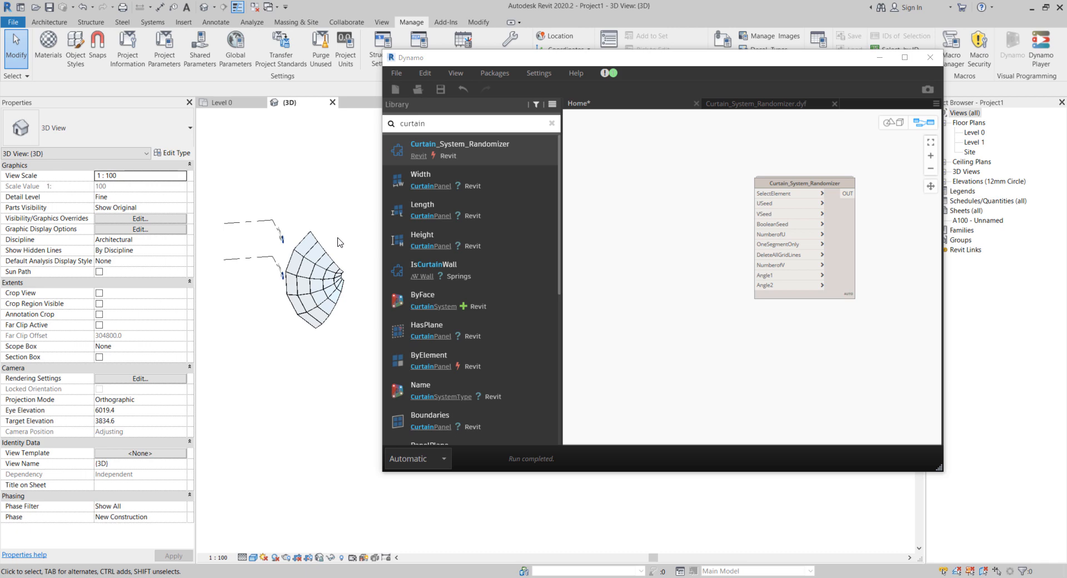
scroll(340, 242, "up", 3)
scroll(665, 194, "up", 1)
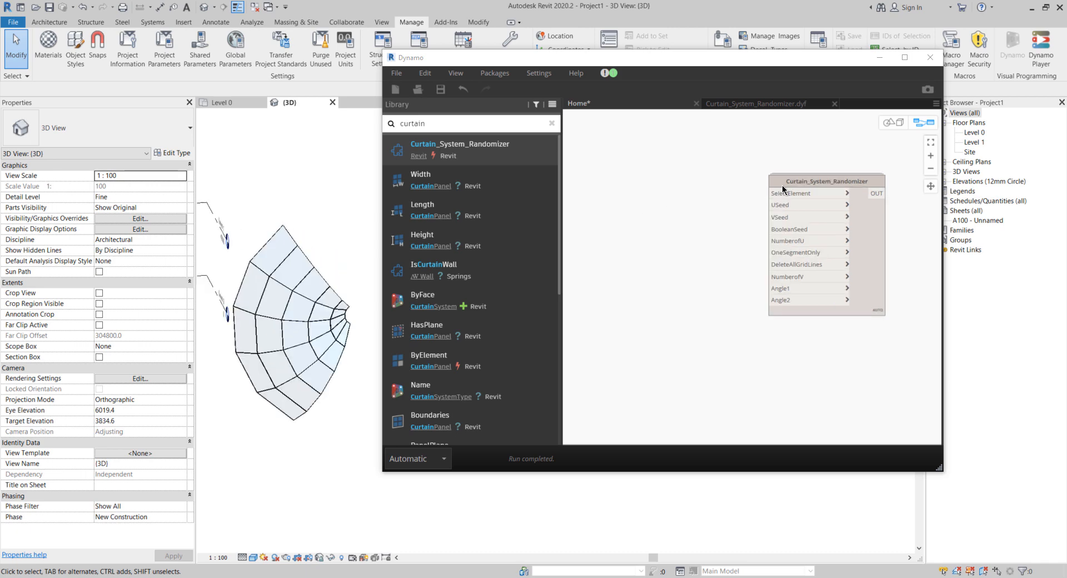
left_click_drag(784, 189, 782, 200)
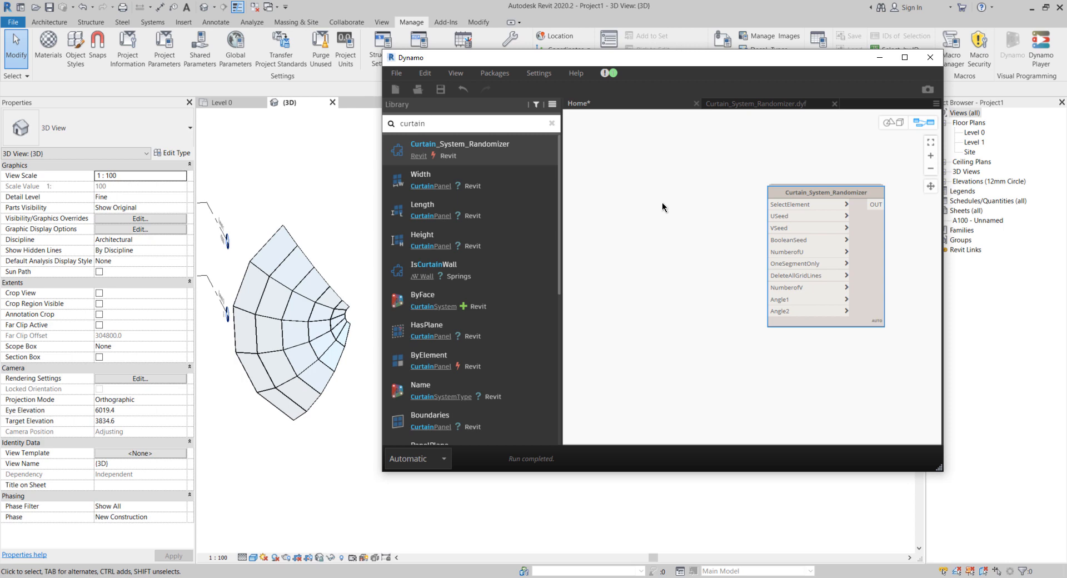
Step: Search the canvas for "select model", add a Select Model Element node, and place it up and away from the Curtain_System_Randomizer node
right_click(615, 165)
type("se")
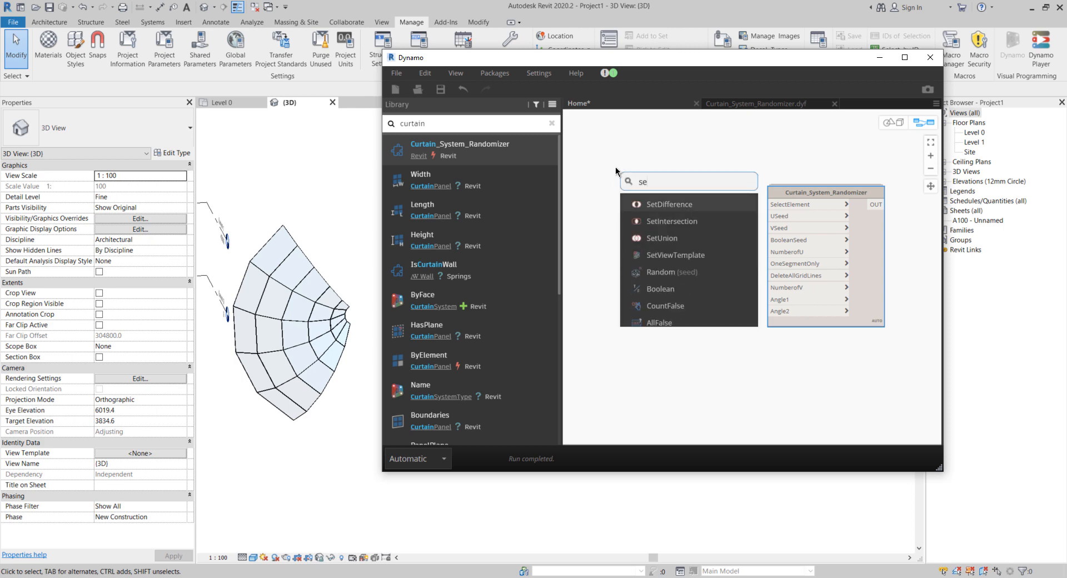
type("cti")
key("BackSpace")
key("BackSpace")
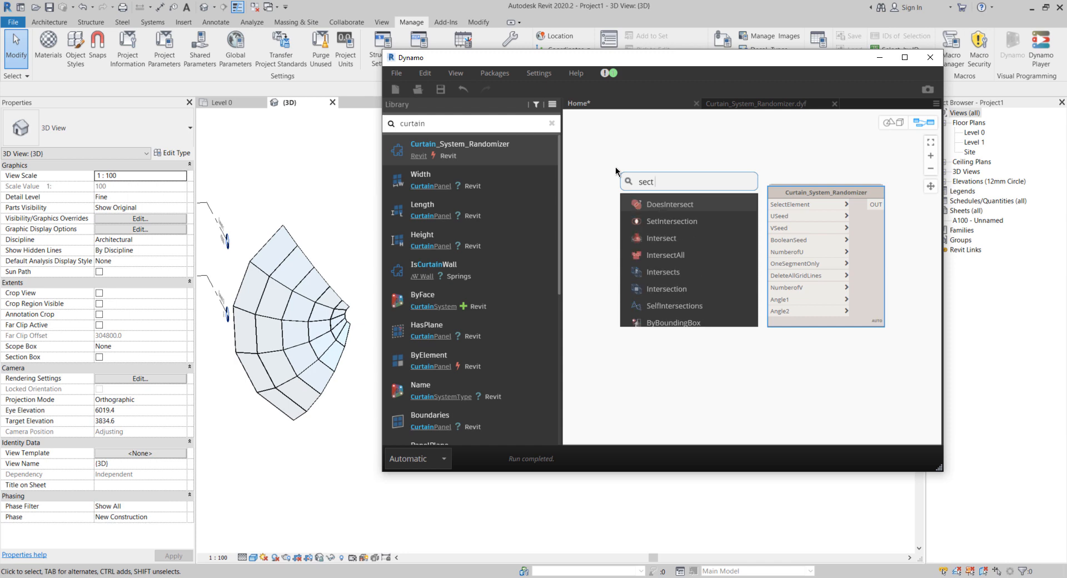
type("lec")
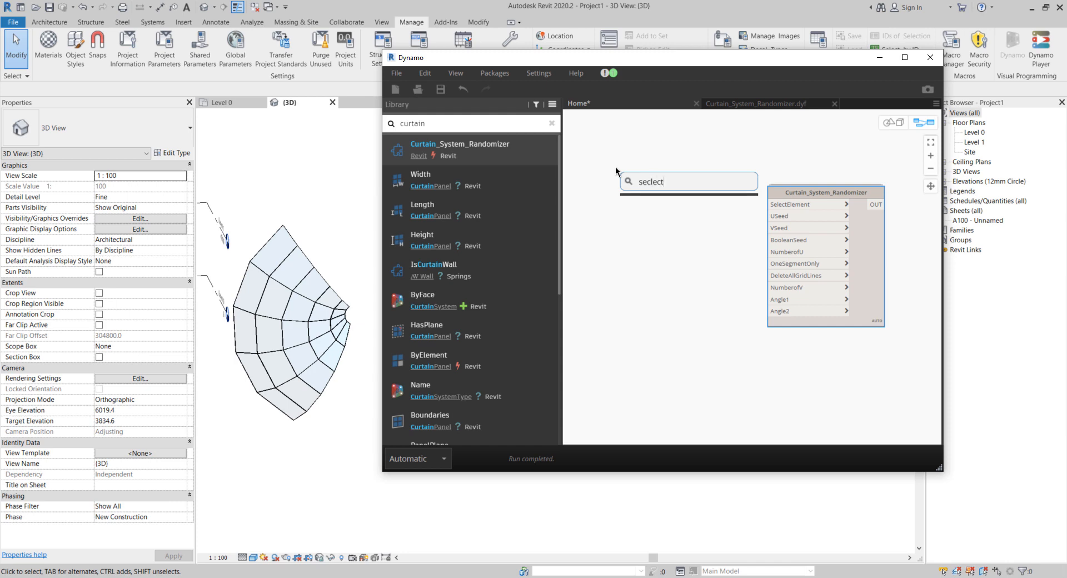
key("BackSpace")
key("BackSpace")
key("BackSpace")
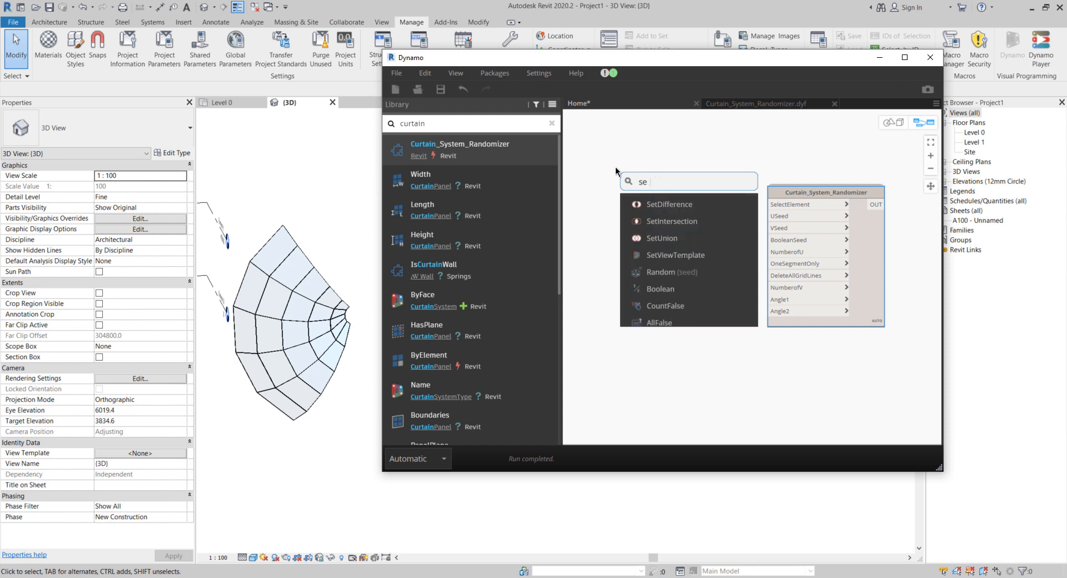
type("lec")
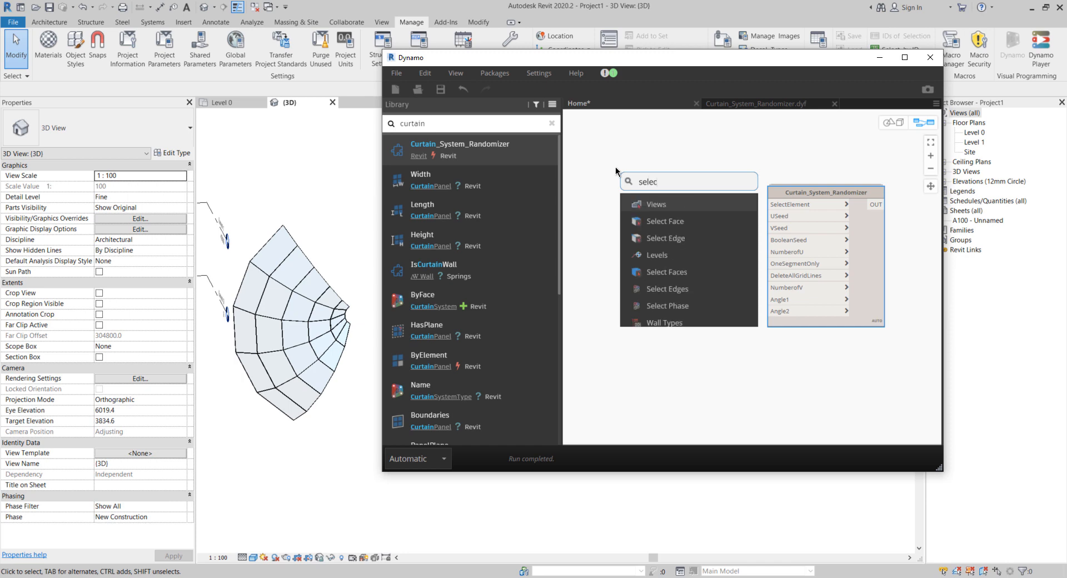
type("t mo")
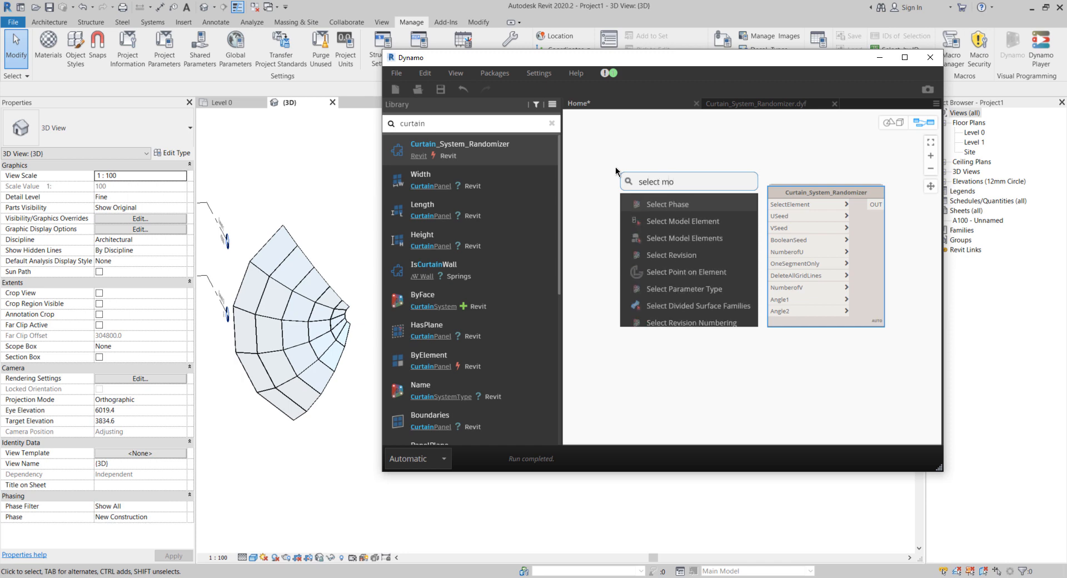
type("del")
left_click(668, 204)
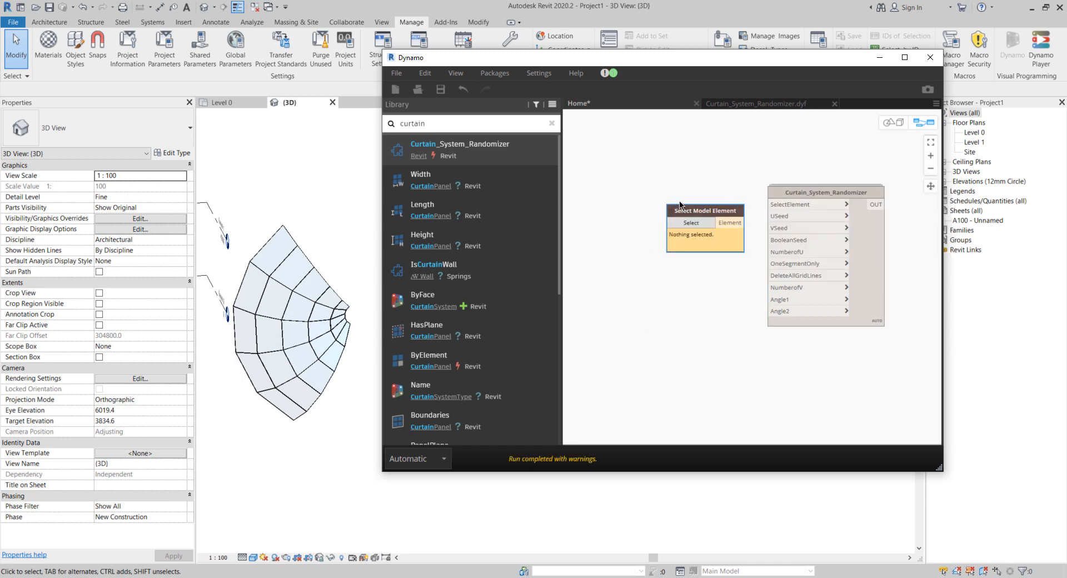
left_click_drag(667, 202, 637, 189)
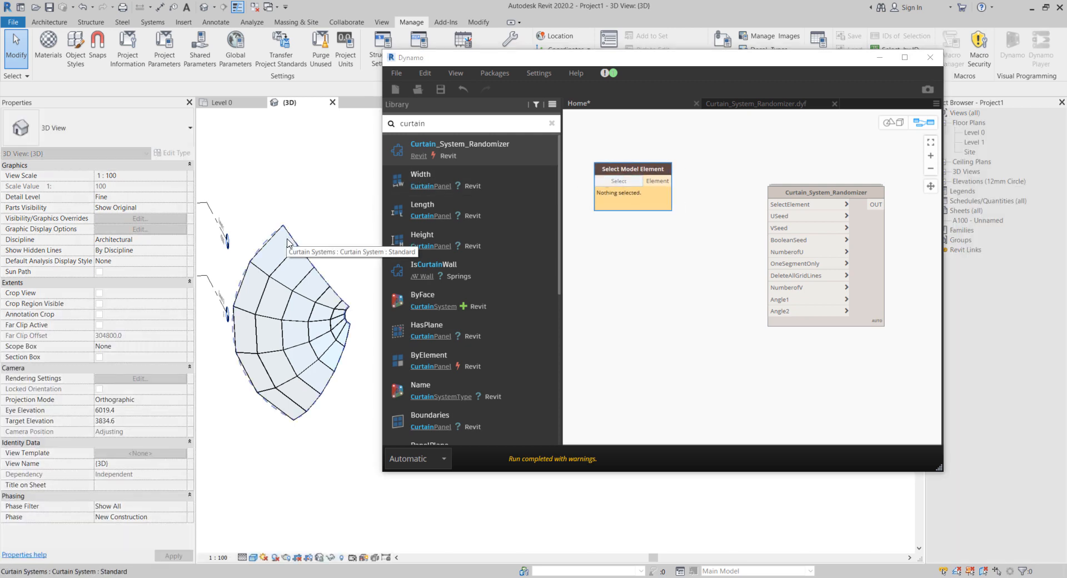
Step: Pick the curtain system in the 3D view as the model element and connect the Element output to the randomizer's SelectElement input
left_click(287, 244)
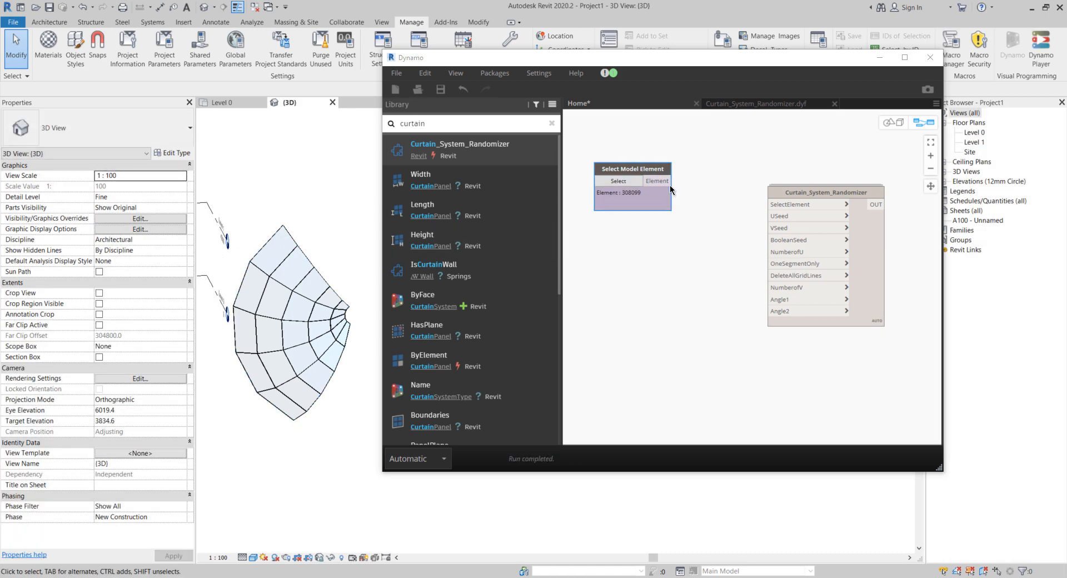
mouse_move(650, 192)
left_click_drag(671, 182, 773, 204)
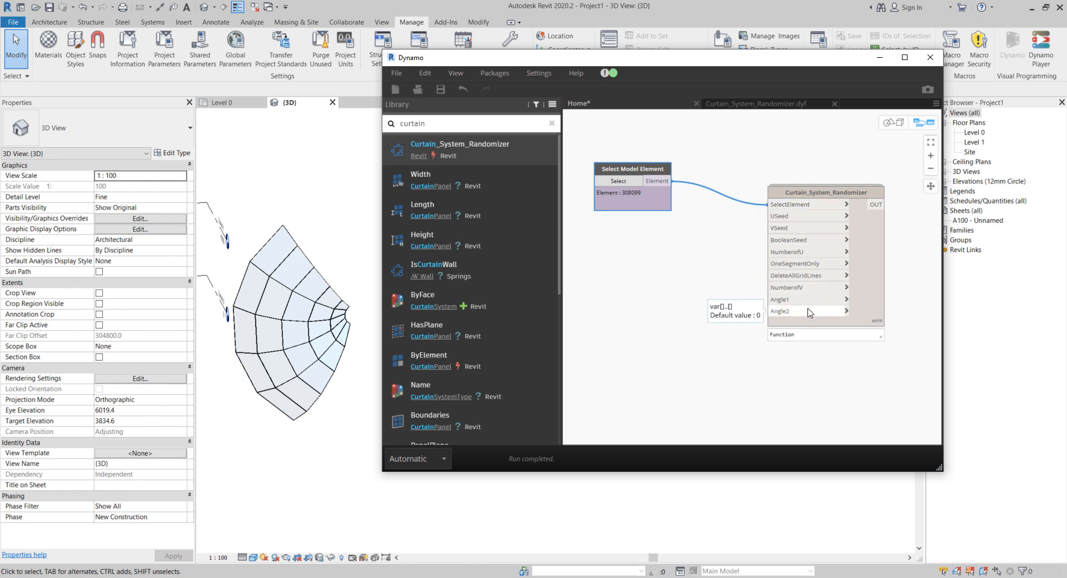
Step: Review the curtain system's type properties, including the Grid 1 and Grid 2 layouts and mullions, and clear the selection
left_click(305, 296)
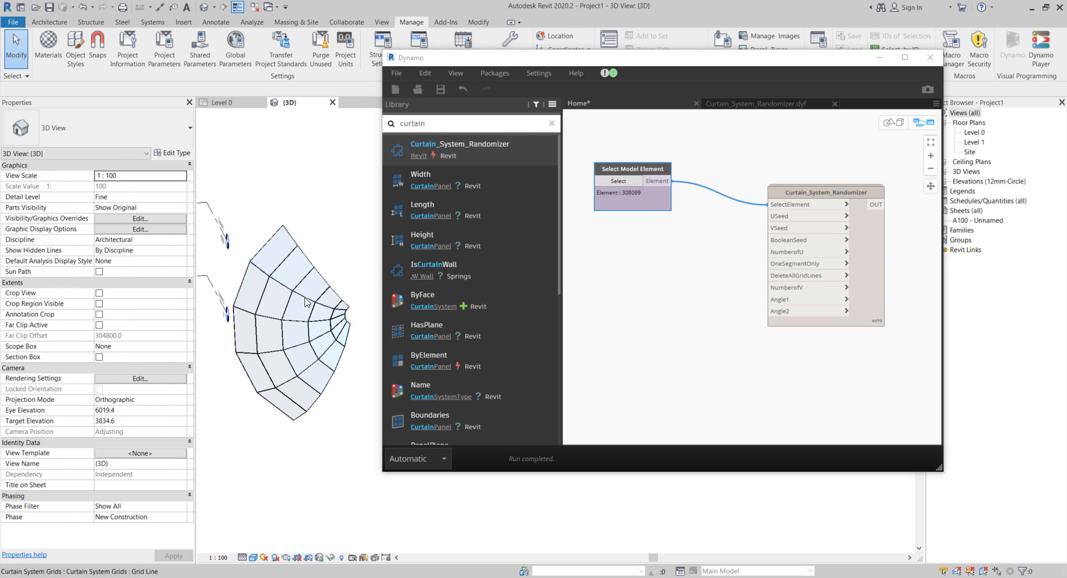
left_click(289, 278)
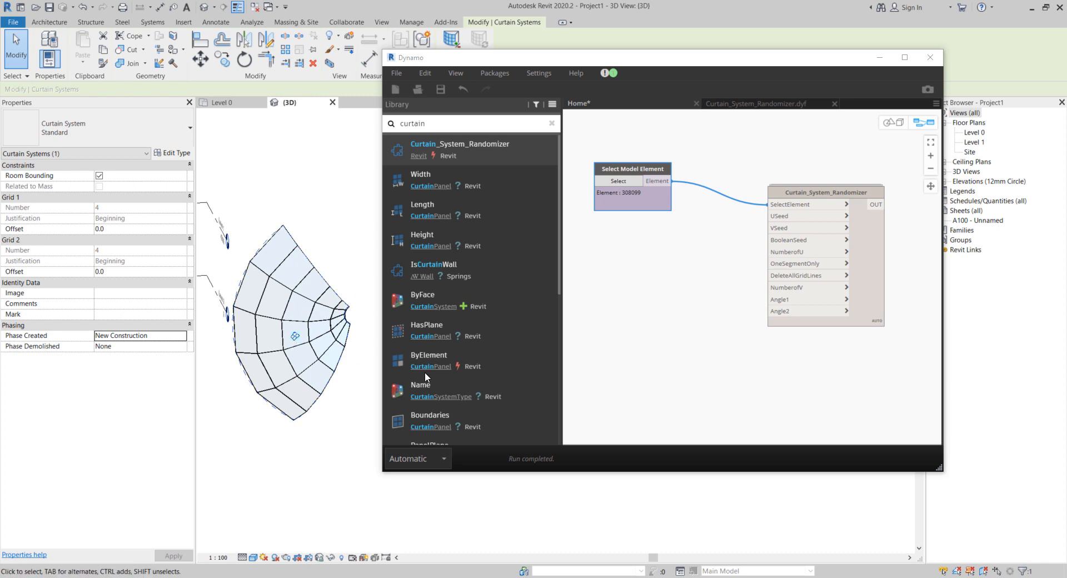
left_click(173, 153)
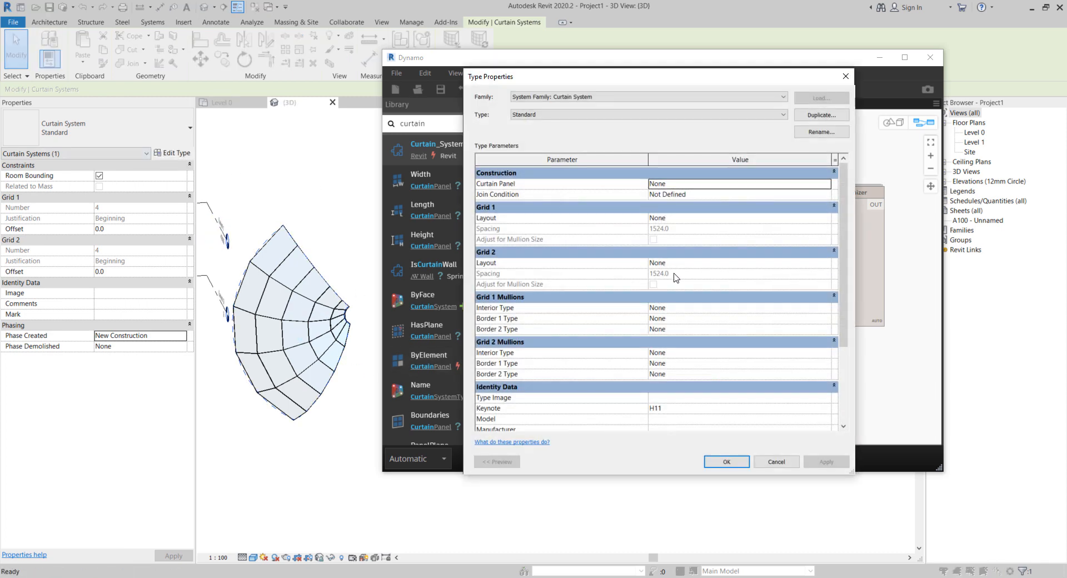
scroll(673, 289, "down", 5)
scroll(669, 298, "up", 5)
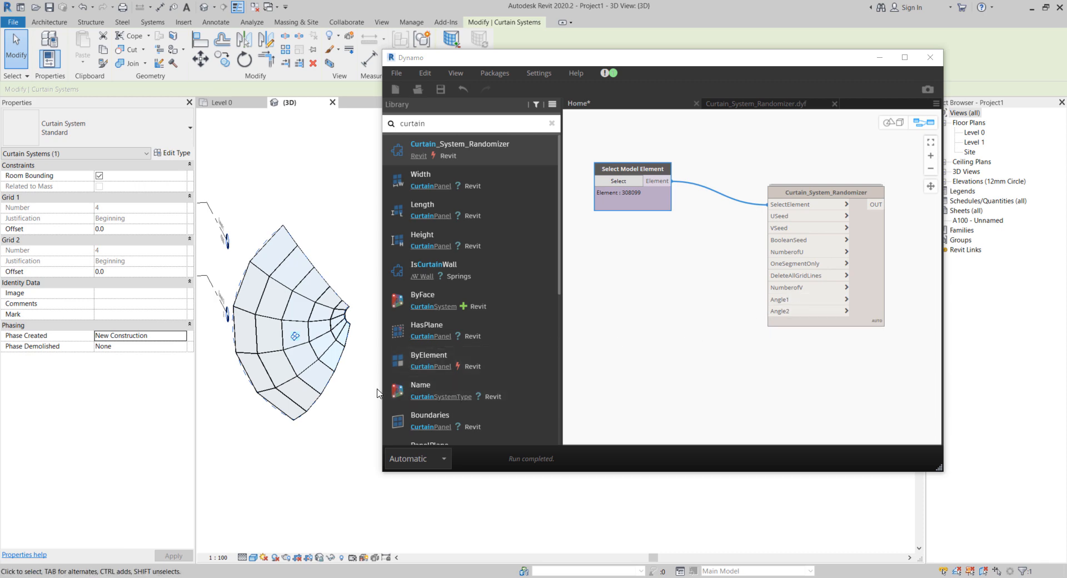
left_click(357, 396)
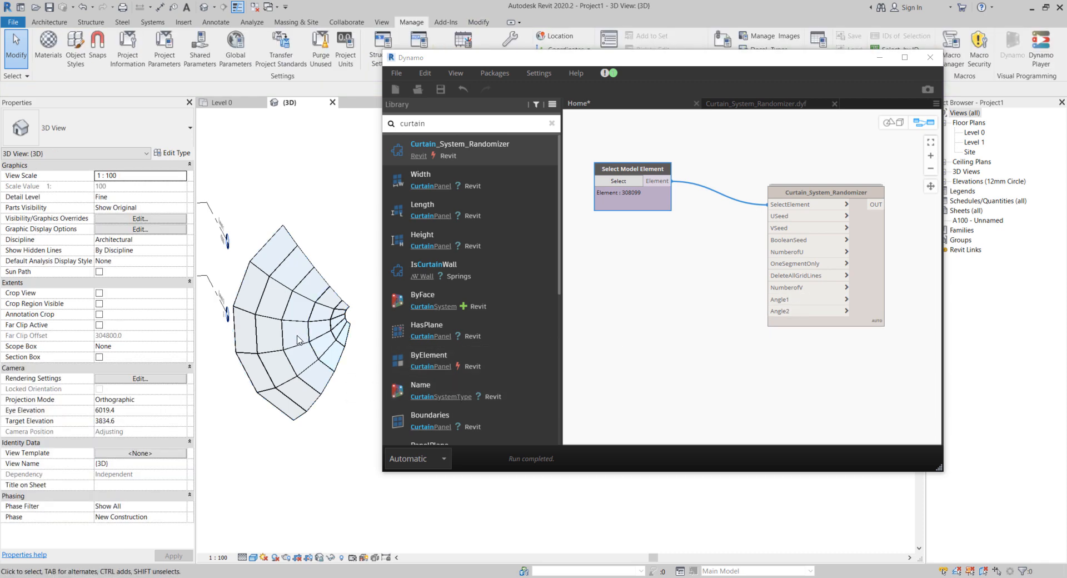
Step: Check the Use Default Value option on the Angle1 and Angle2 inputs of the Curtain_System_Randomizer node
right_click(780, 300)
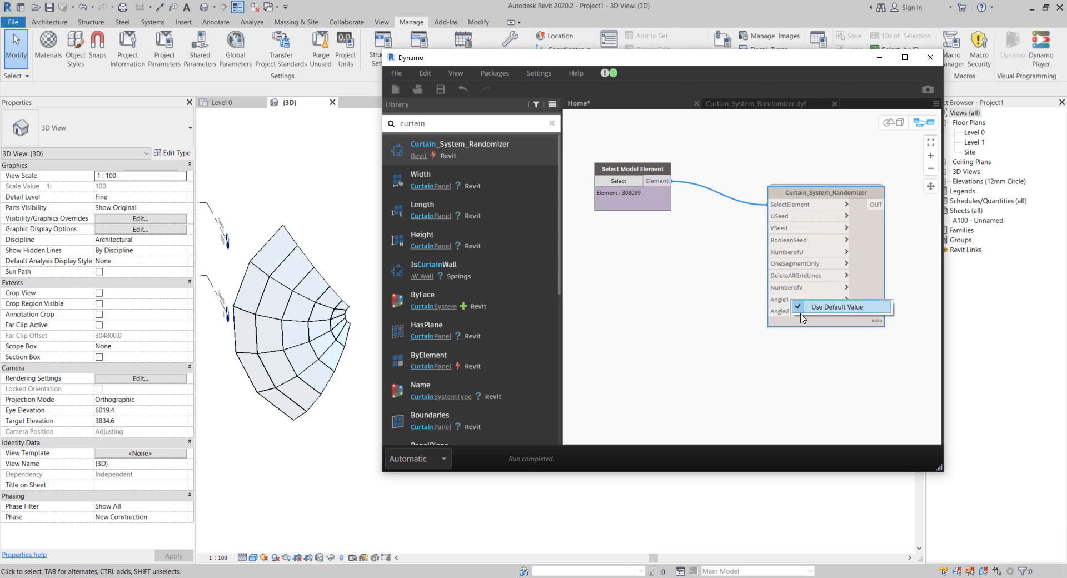
right_click(775, 298)
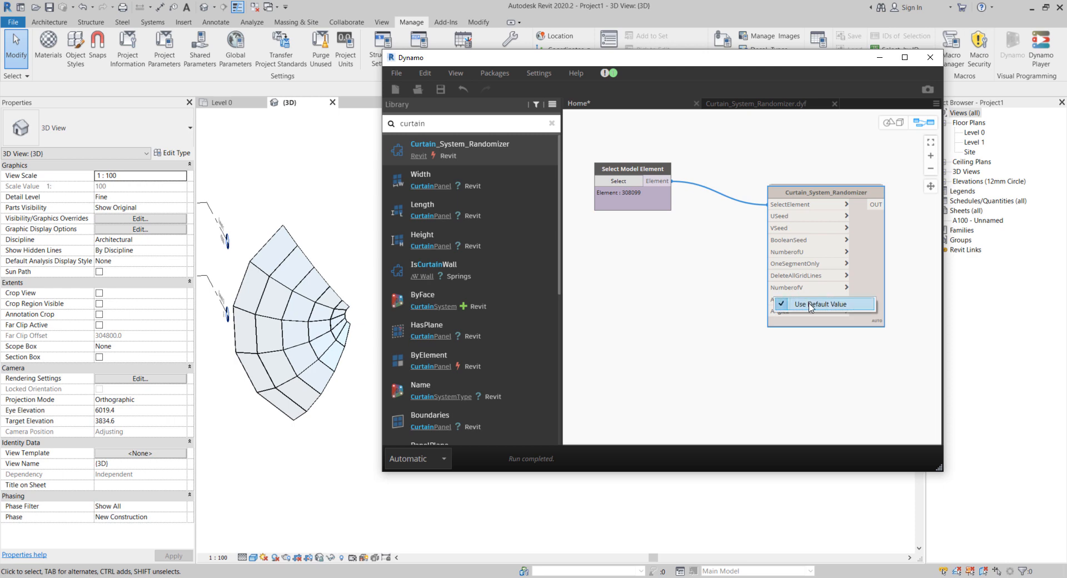
right_click(777, 315)
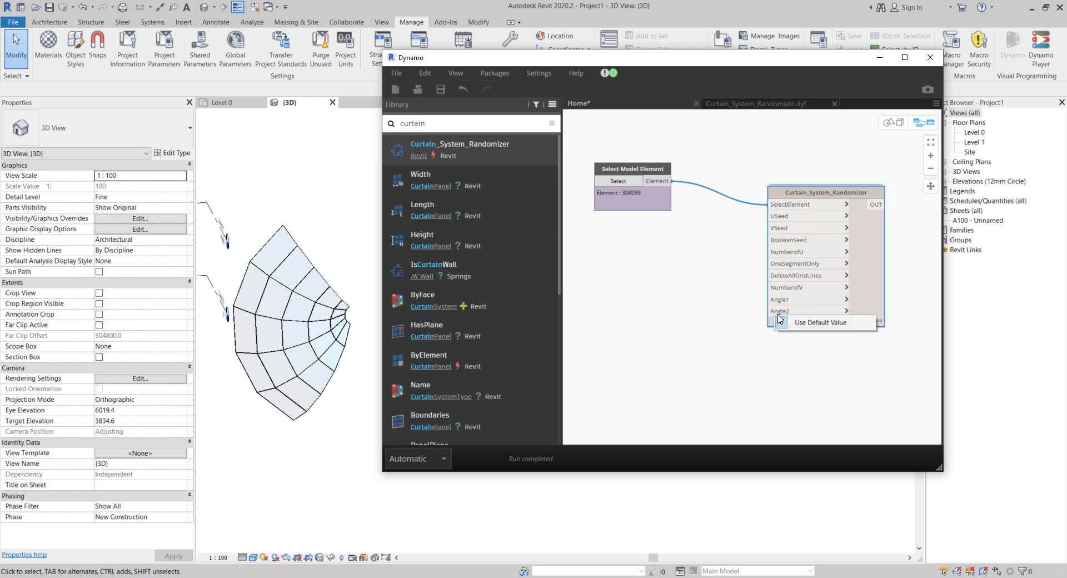
left_click(738, 322)
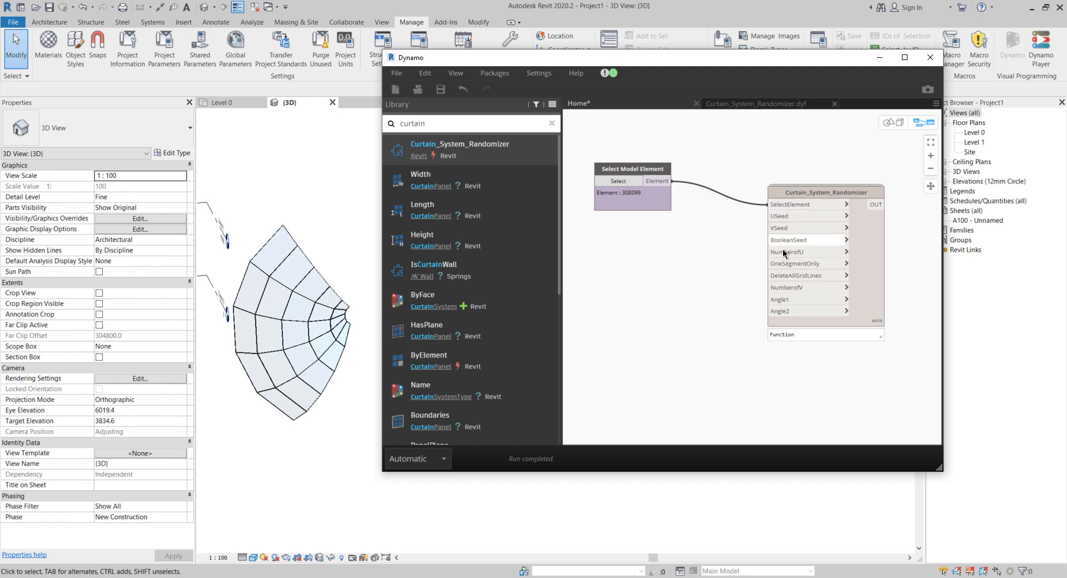
Step: Move the Select Model Element node a little higher to free canvas space beside the randomizer's remaining inputs
left_click_drag(659, 169, 666, 148)
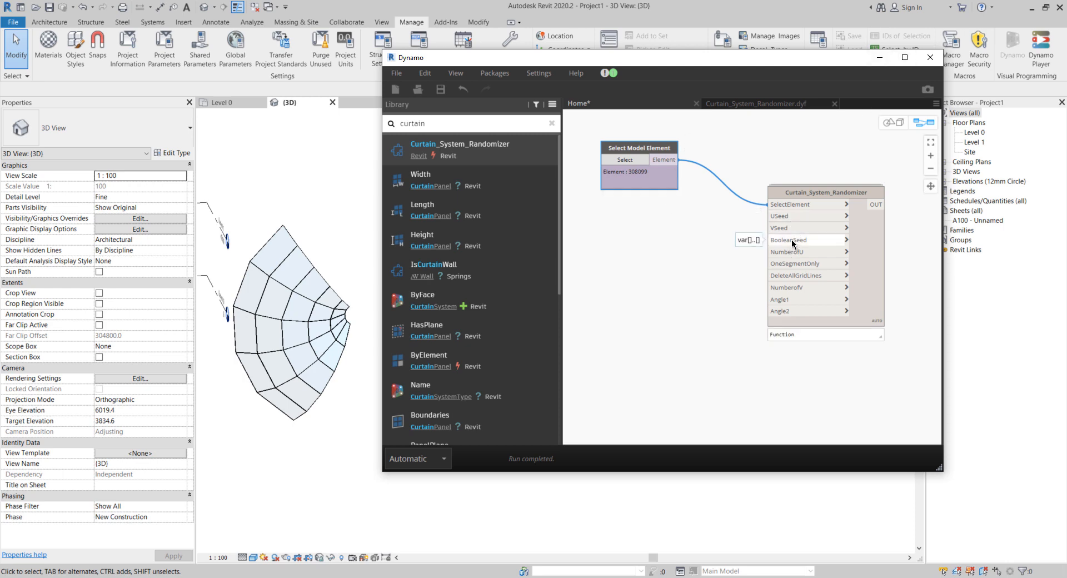
Step: Spread the Select Model Element and Curtain_System_Randomizer nodes apart and add an Integer Slider node in the space between them
left_click_drag(805, 193, 805, 230)
left_click_drag(662, 149, 700, 141)
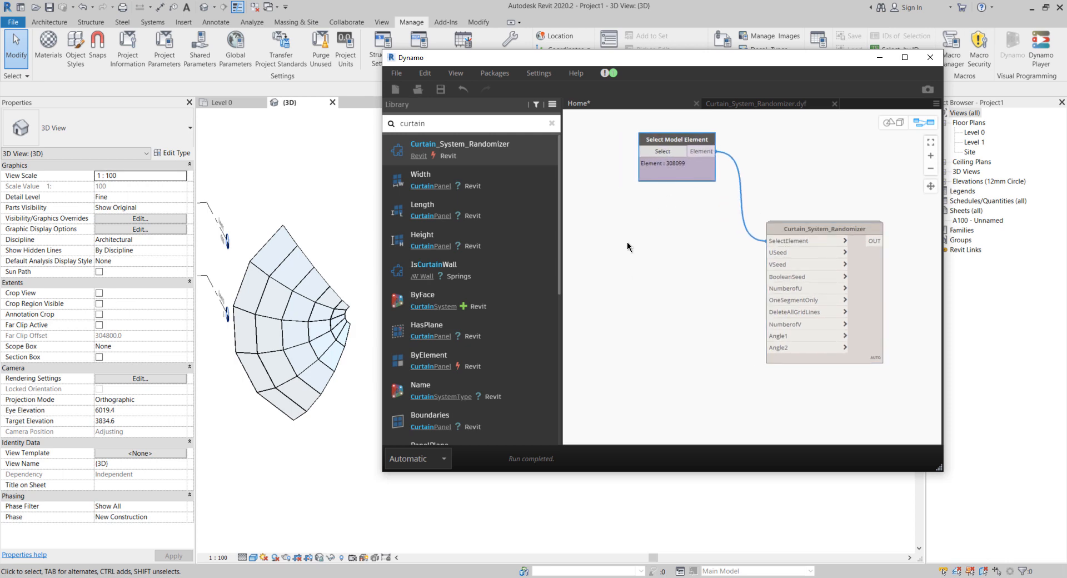
right_click(627, 241)
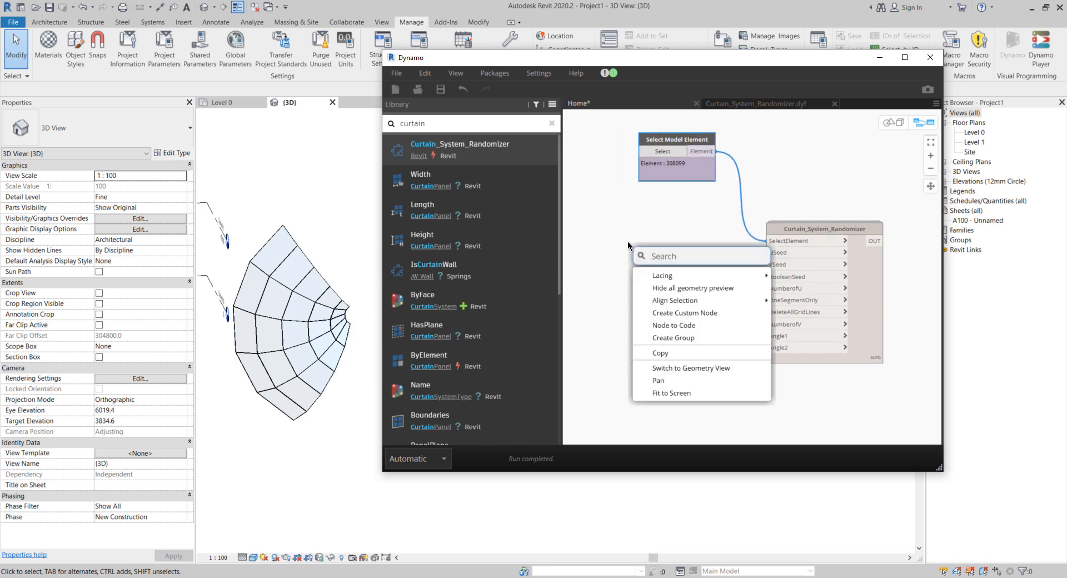
type("sli")
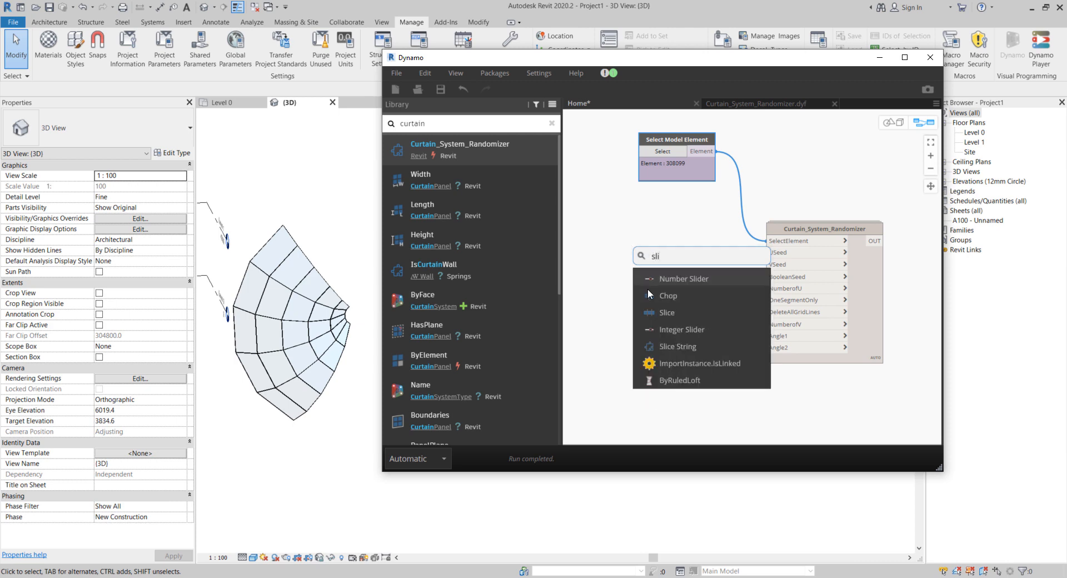
left_click(668, 329)
left_click_drag(702, 335, 623, 224)
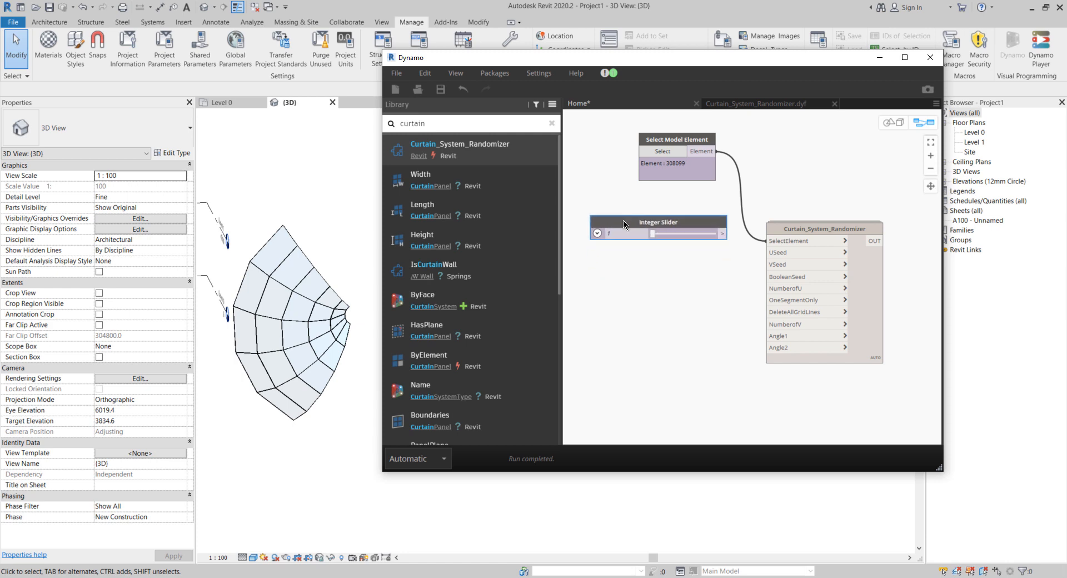
Step: Duplicate the Integer Slider twice, connect the three sliders to USeed, VSeed and BooleanSeed, and move the randomizer node farther away
key("ctrl+c")
key("ctrl+v")
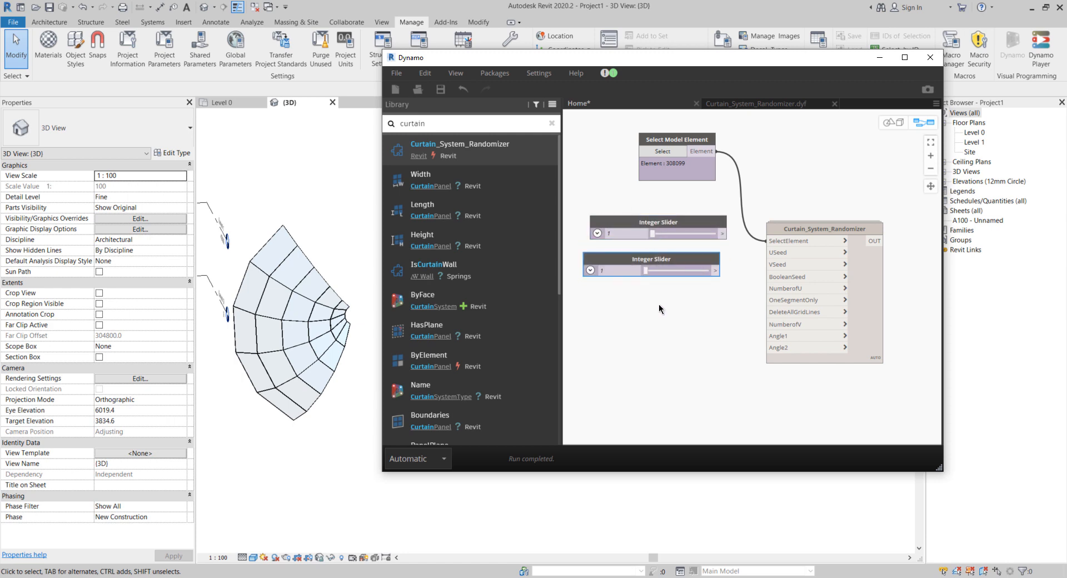
key("ctrl+v")
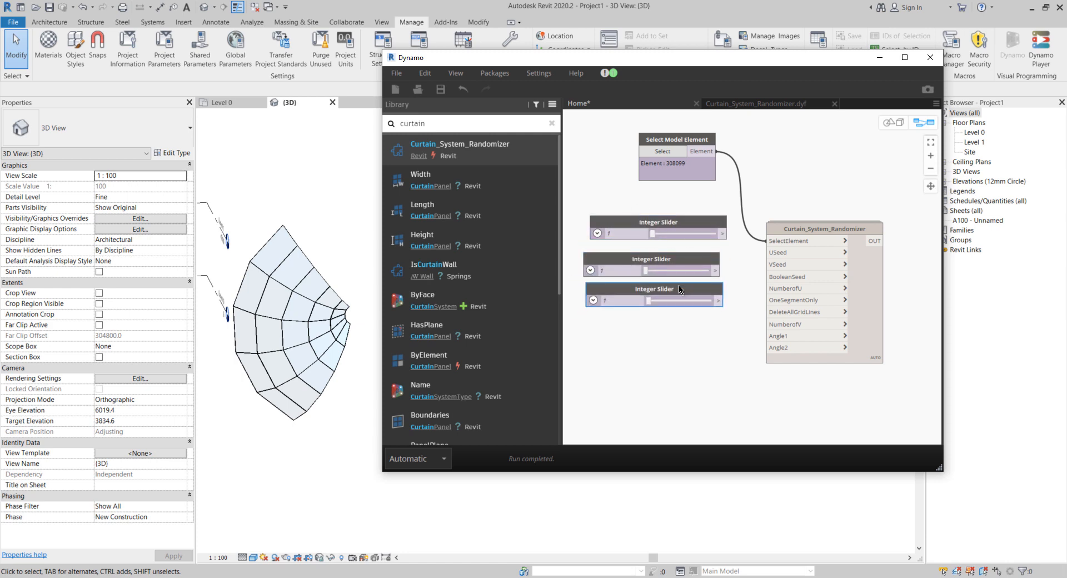
left_click_drag(722, 233, 770, 265)
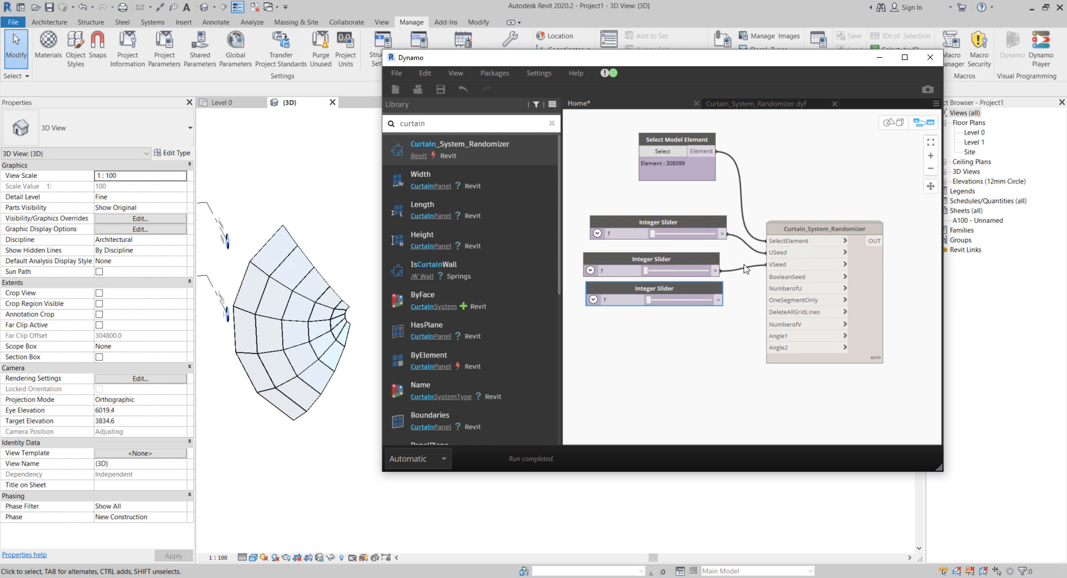
left_click_drag(718, 299, 798, 276)
left_click_drag(828, 230, 863, 254)
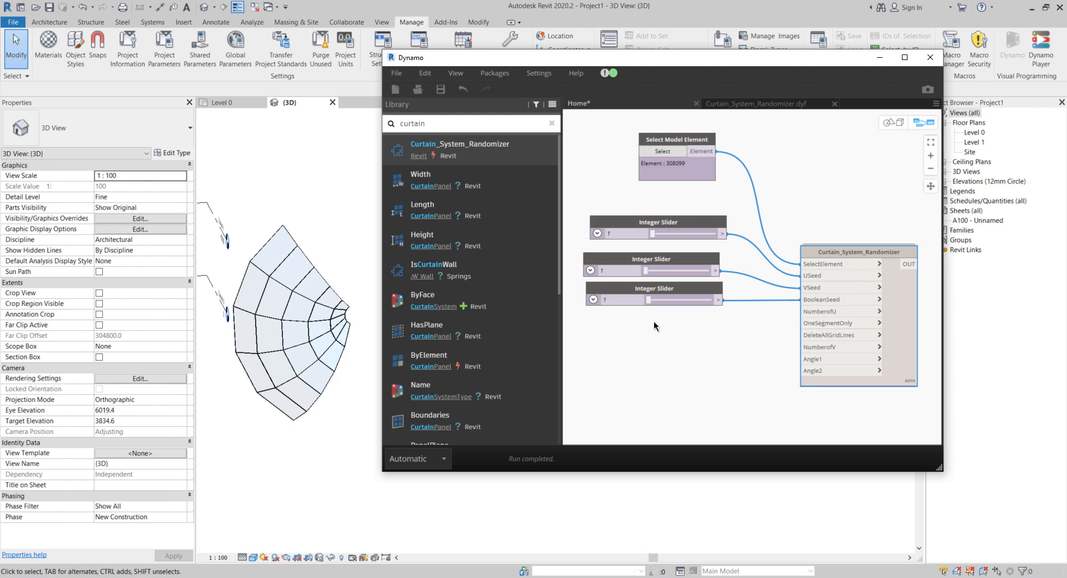
Step: Add two more Integer Slider copies and connect them to the randomizer's NumberofU and NumberofV inputs
left_click_drag(681, 292, 675, 325)
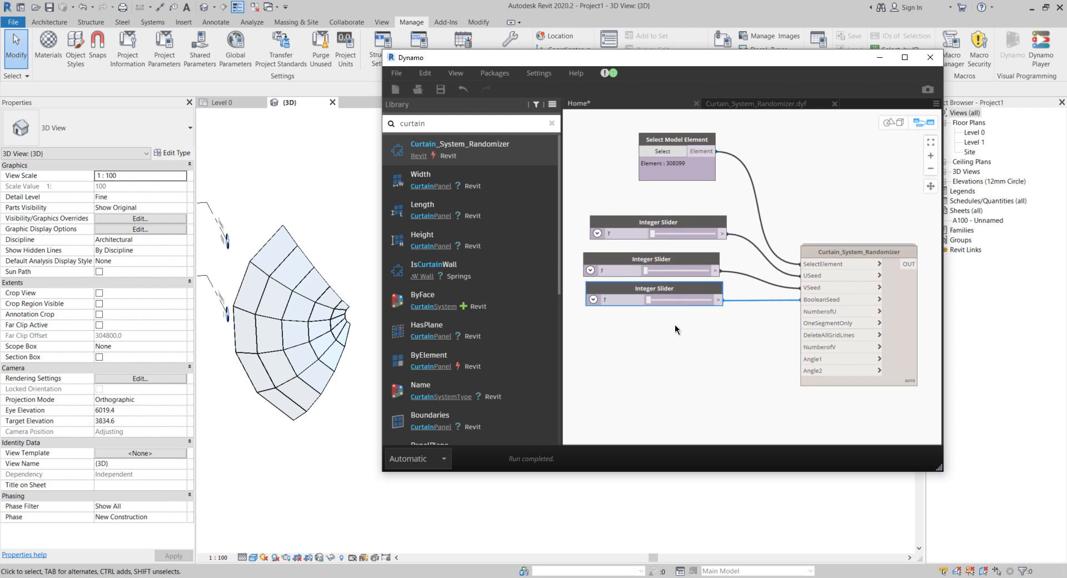
key("ctrl+c")
key("ctrl+v")
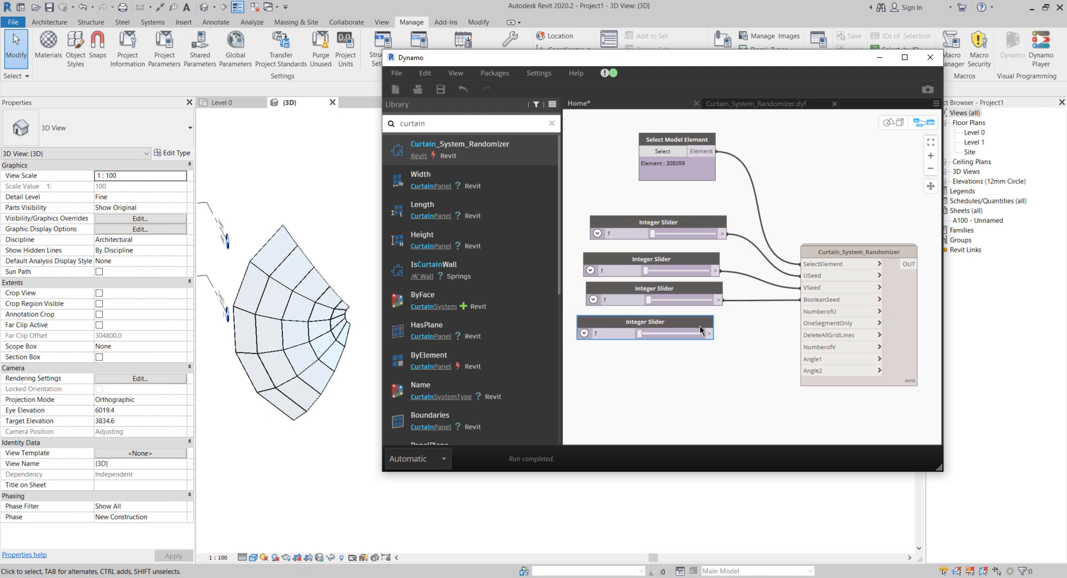
left_click(710, 333)
left_click(822, 312)
key("ctrl+v")
left_click(699, 391)
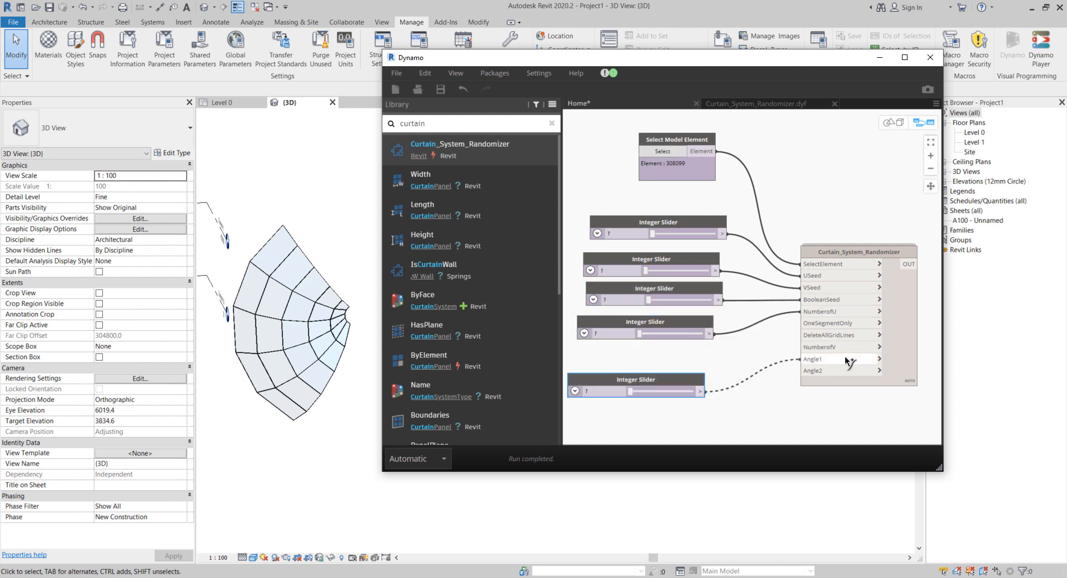
left_click(817, 346)
Step: Set the NumberofU and NumberofV sliders to 10 and move the NumberofU slider slightly up
left_click(596, 331)
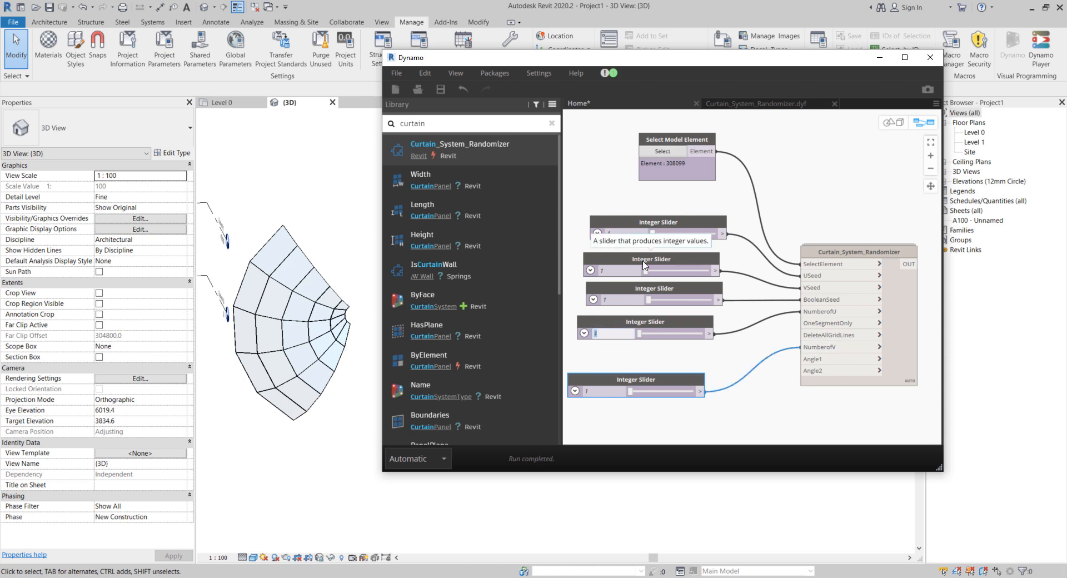
key("Return")
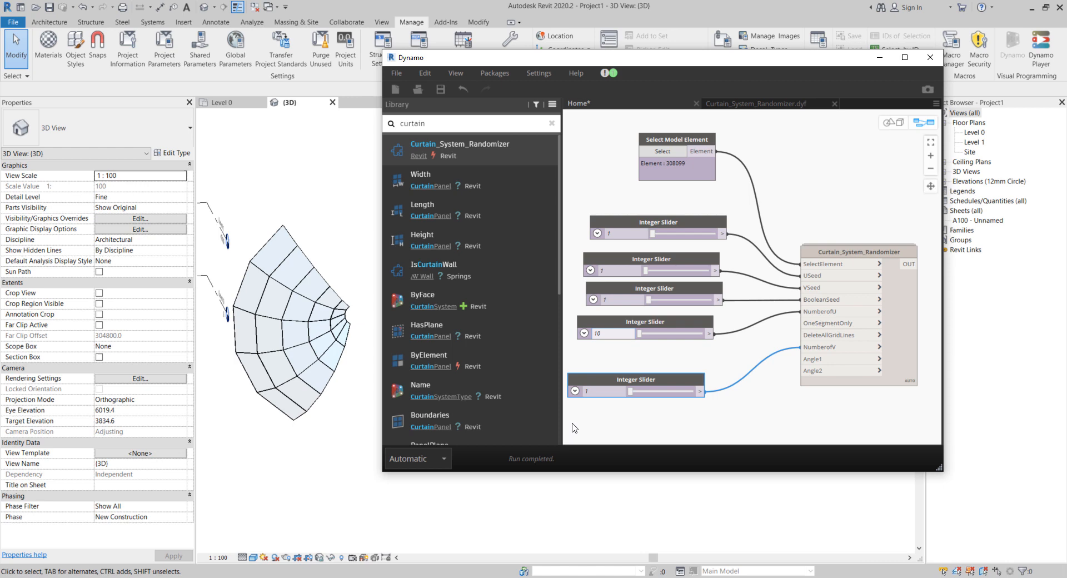
left_click(597, 392)
left_click(712, 350)
left_click_drag(682, 329, 677, 322)
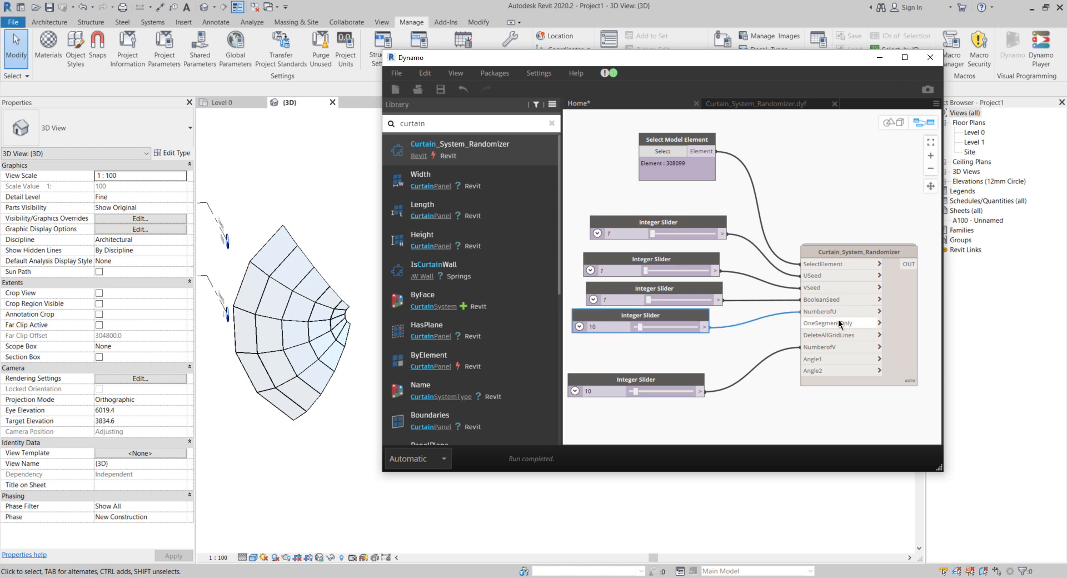
Step: Add a Boolean node set to True and connect it to the randomizer's OneSegmentOnly input
right_click(718, 349)
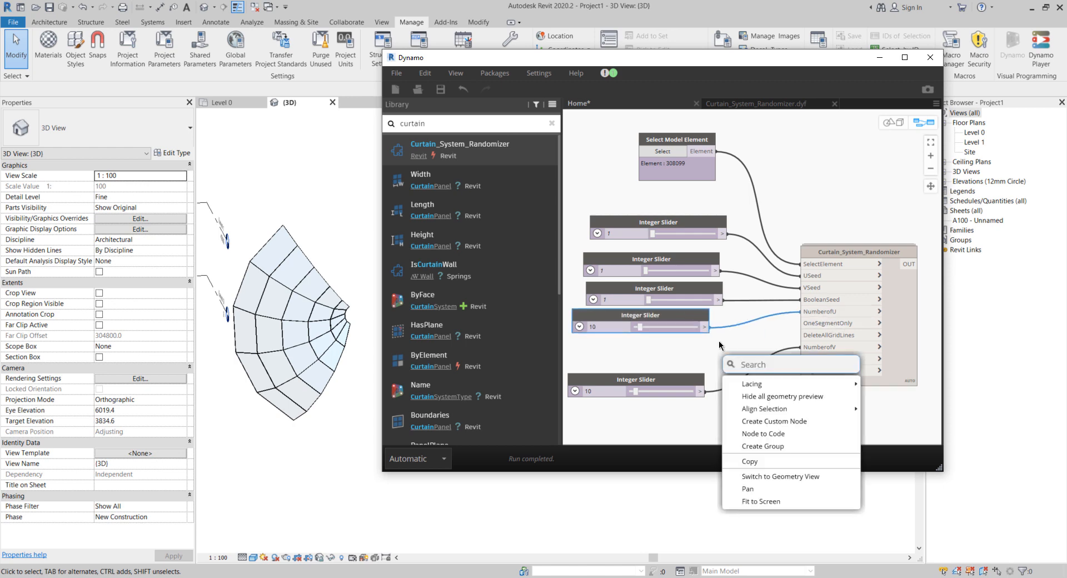
type("bool")
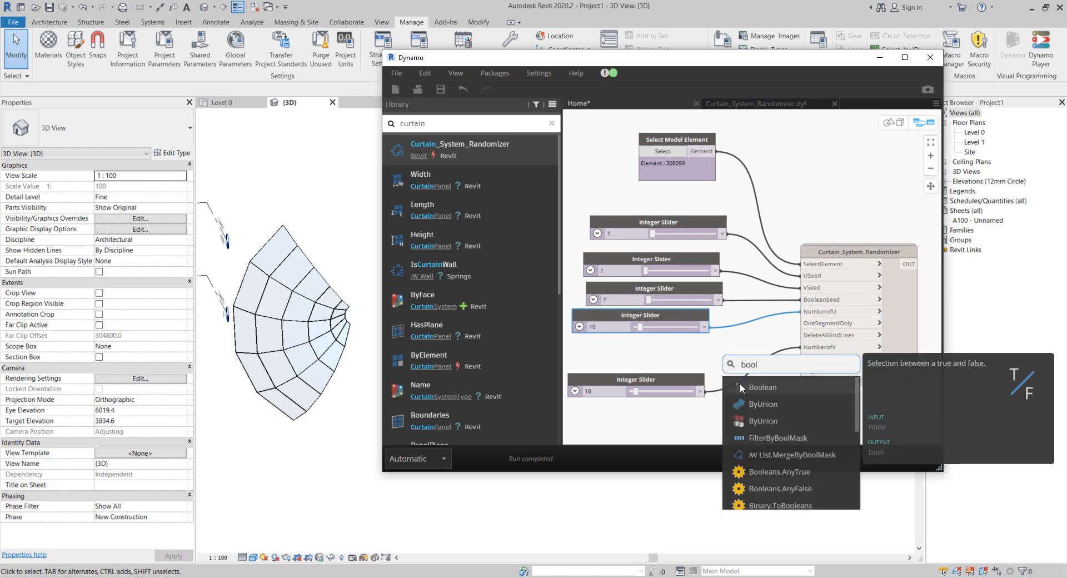
left_click(740, 385)
left_click_drag(734, 348, 821, 327)
left_click(700, 344)
scroll(820, 213, "down", 2)
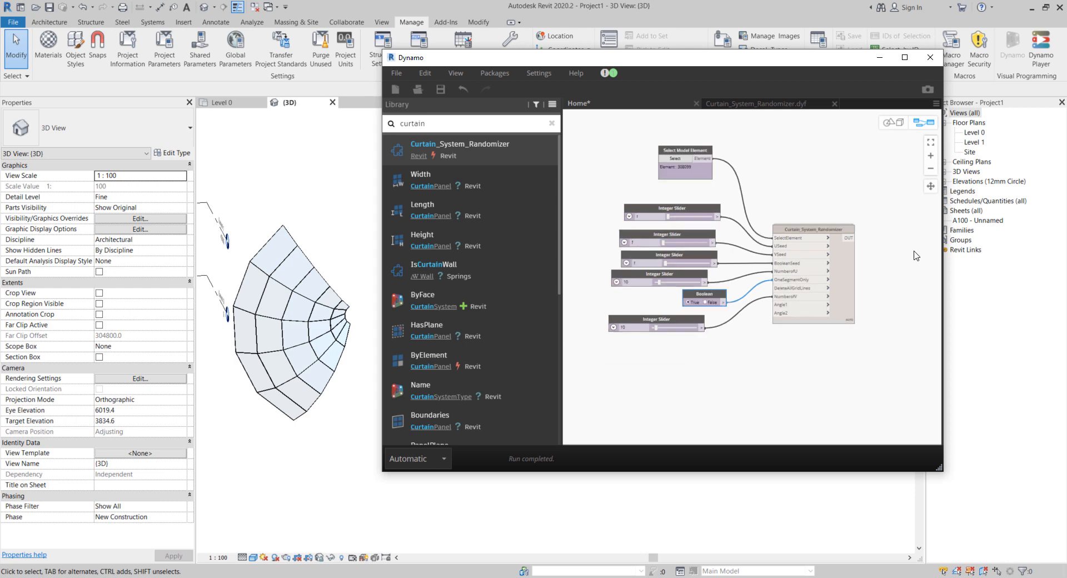
Step: Make room beside the randomizer, duplicate the Boolean node, set the copy to False and connect it to DeleteAllGridLines
left_click_drag(815, 225, 859, 246)
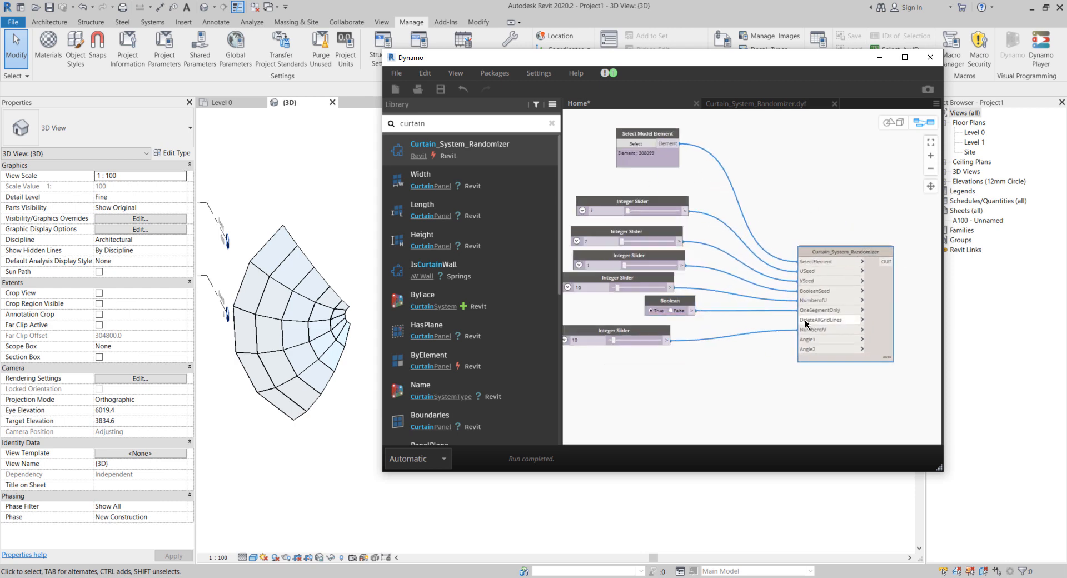
left_click(687, 303)
key("ctrl+c")
key("ctrl+v")
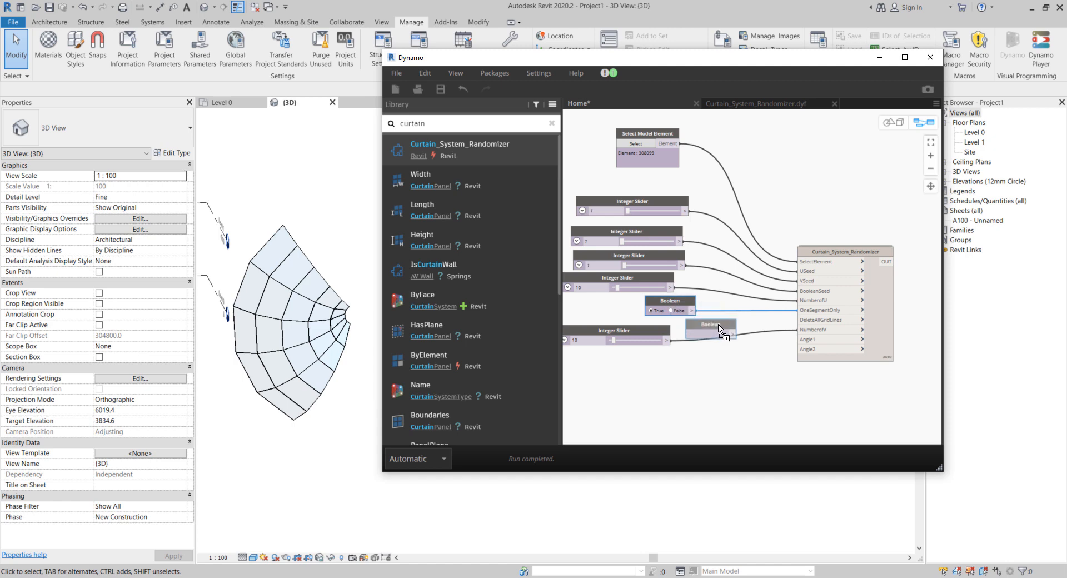
left_click(718, 332)
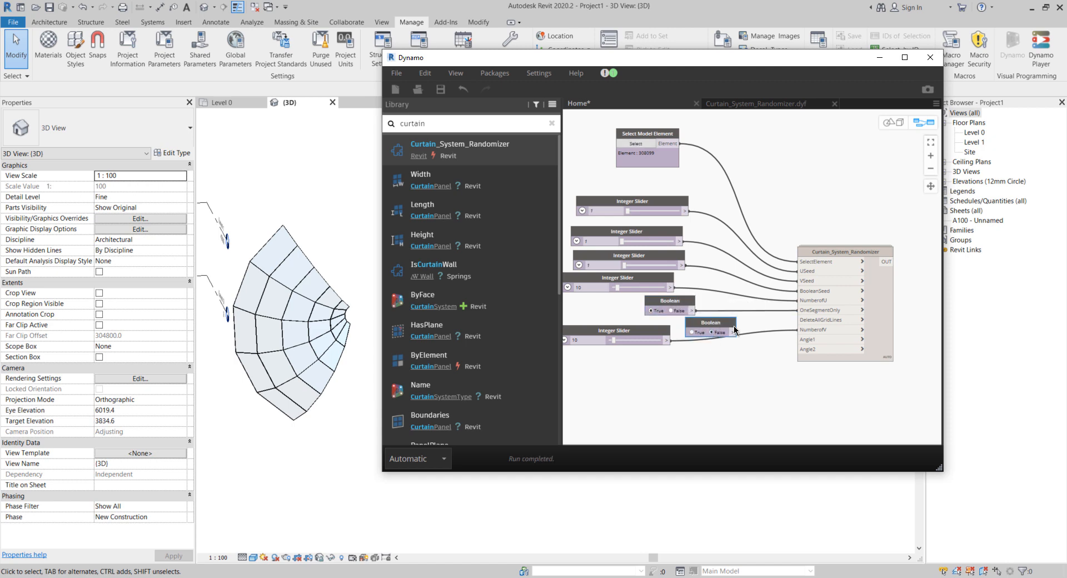
left_click_drag(733, 331, 799, 320)
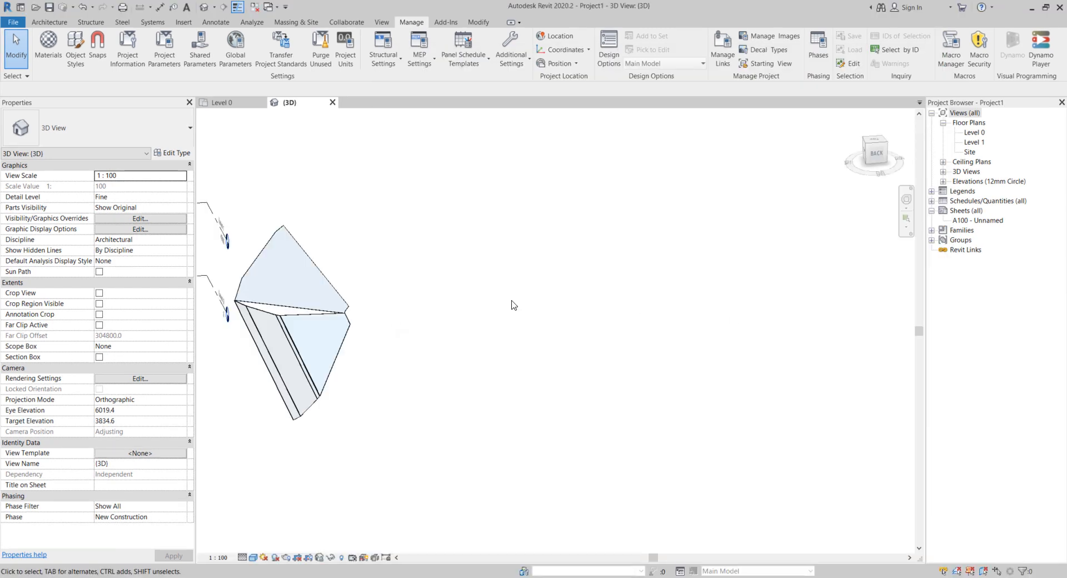
Step: Inspect and select the regenerated curtain system in the 3D view, then switch to Dynamo and place its window beside the model
scroll(555, 288, "down", 1)
scroll(239, 316, "up", 4)
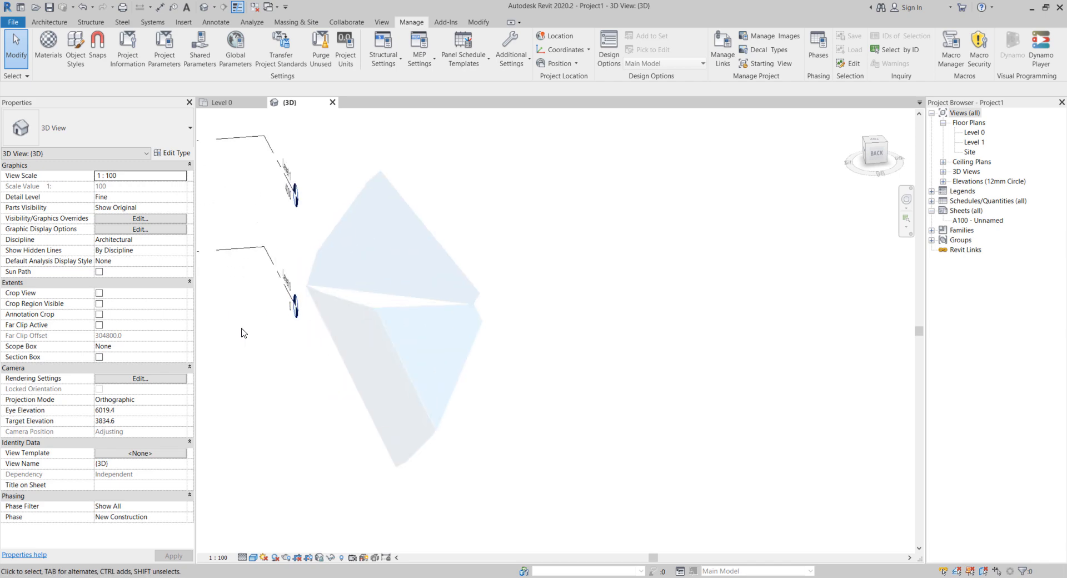
left_click(330, 411)
middle_click_drag(328, 403, 369, 424, "shift")
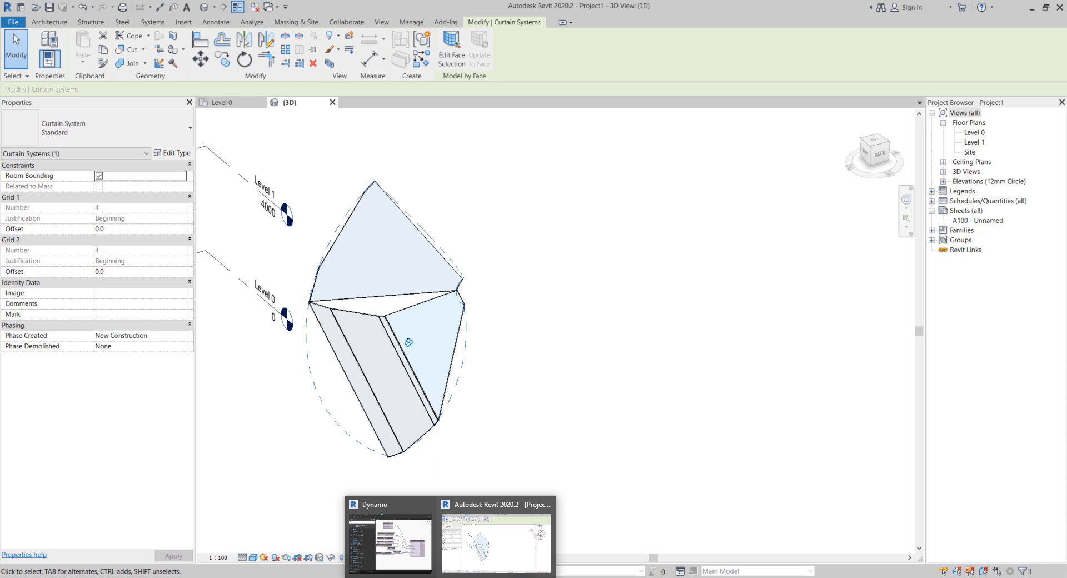
left_click(431, 569)
left_click_drag(680, 60, 780, 76)
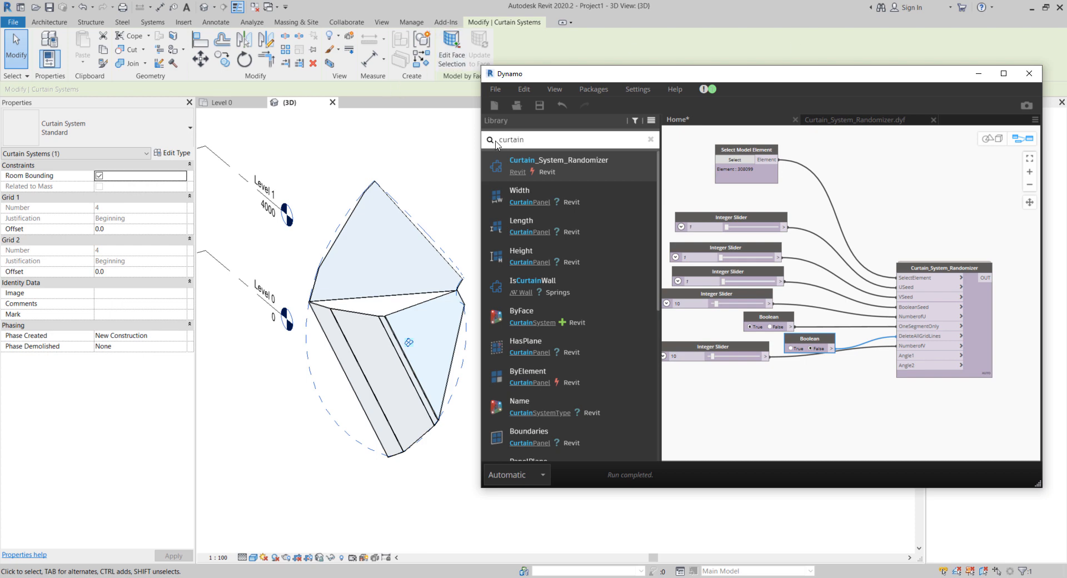
Step: Examine the curtain system's gridlines from several angles and select a gridline on its upper part
left_click(422, 202)
middle_click_drag(422, 202, 369, 266, "shift")
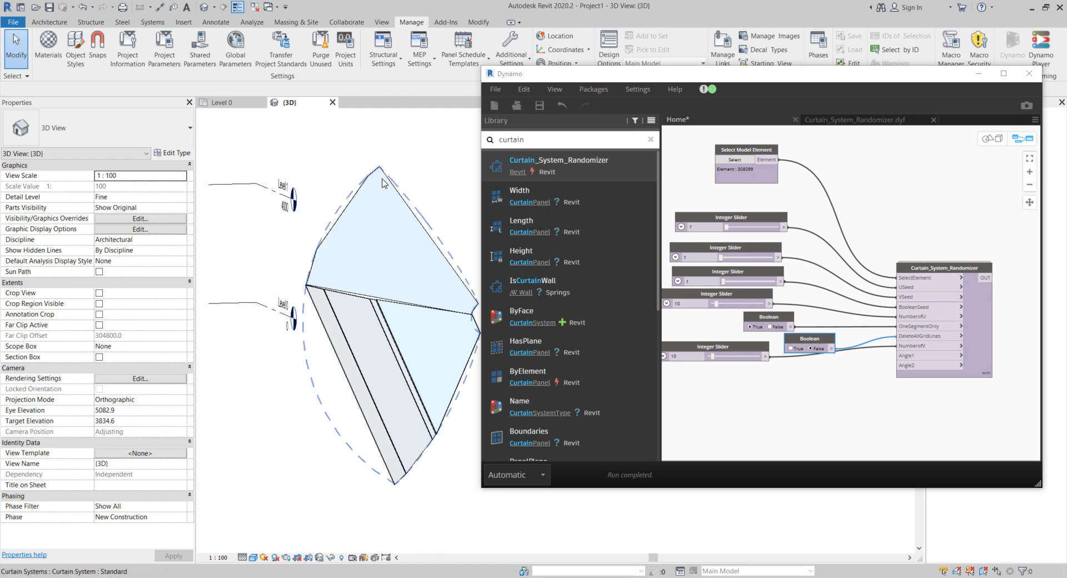
middle_click_drag(413, 161, 469, 347, "shift")
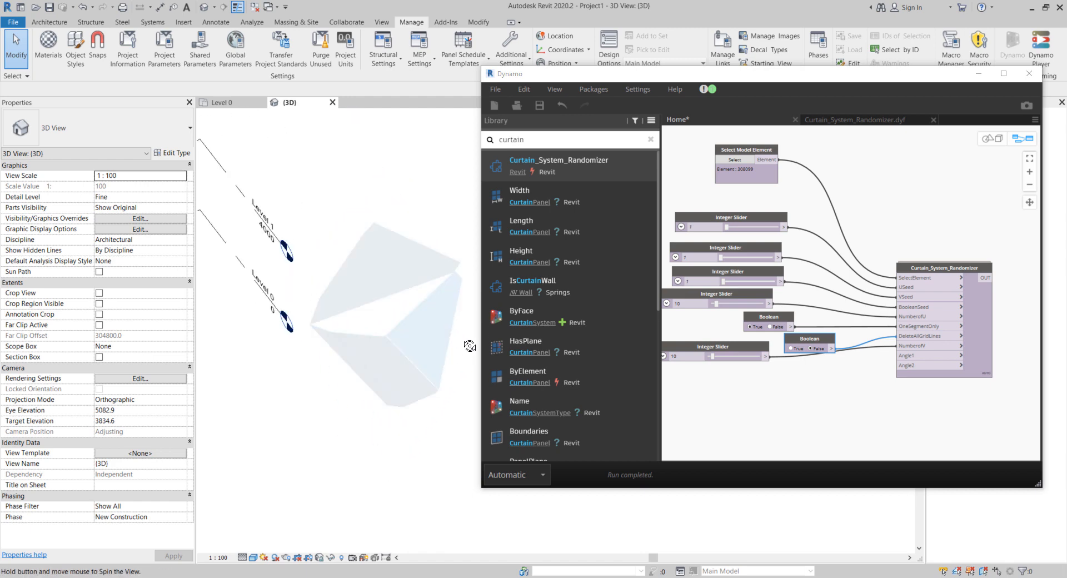
left_click(403, 326)
middle_click_drag(403, 333, 425, 290, "shift")
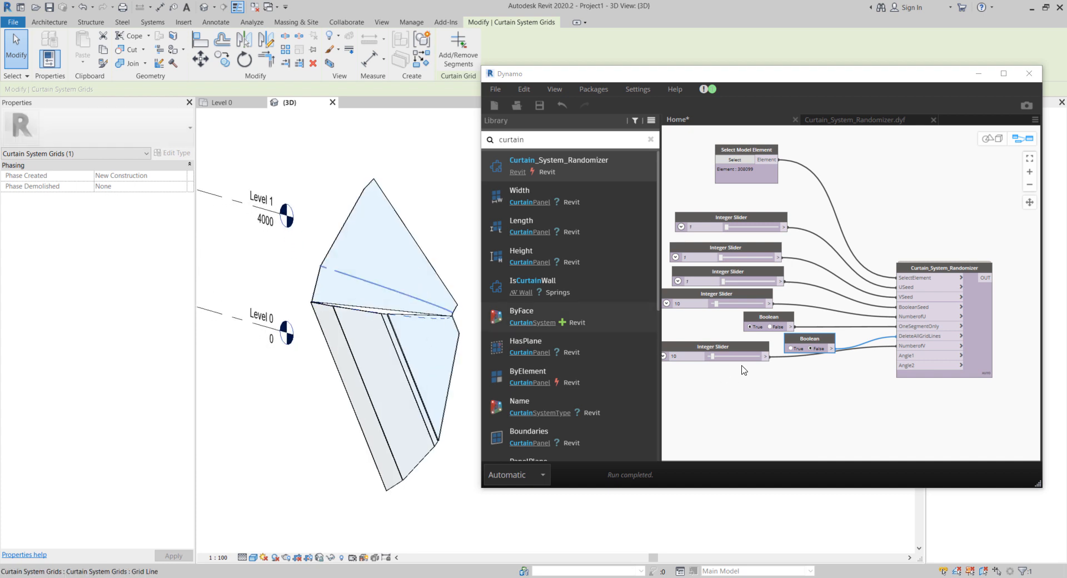
Step: Align the NumberofU and NumberofV sliders with the other sliders and set the OneSegmentOnly Boolean to False
left_click_drag(730, 298, 744, 299)
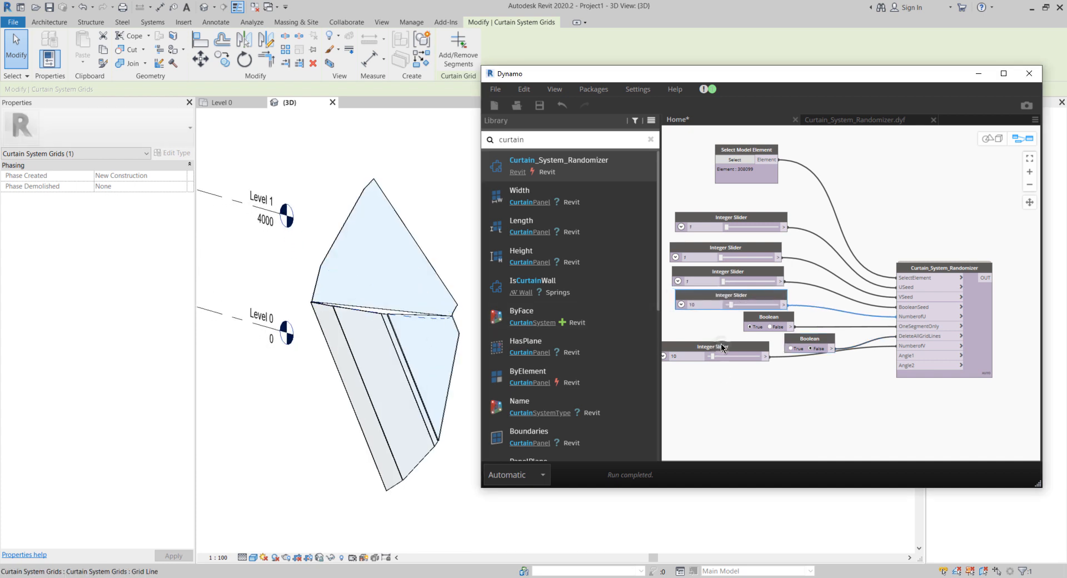
left_click_drag(716, 347, 734, 354)
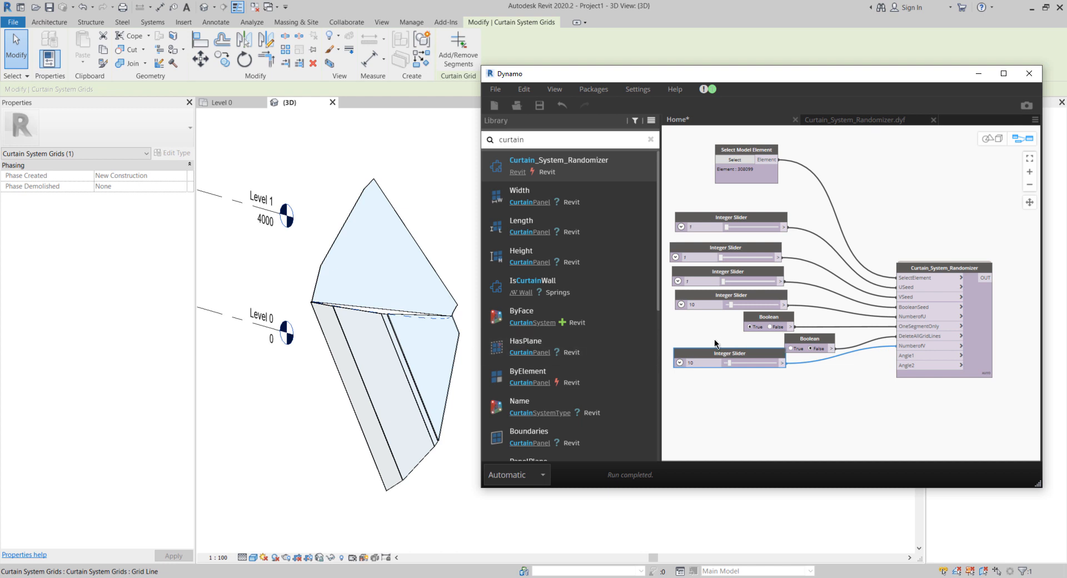
middle_click_drag(222, 469, 252, 439, "shift")
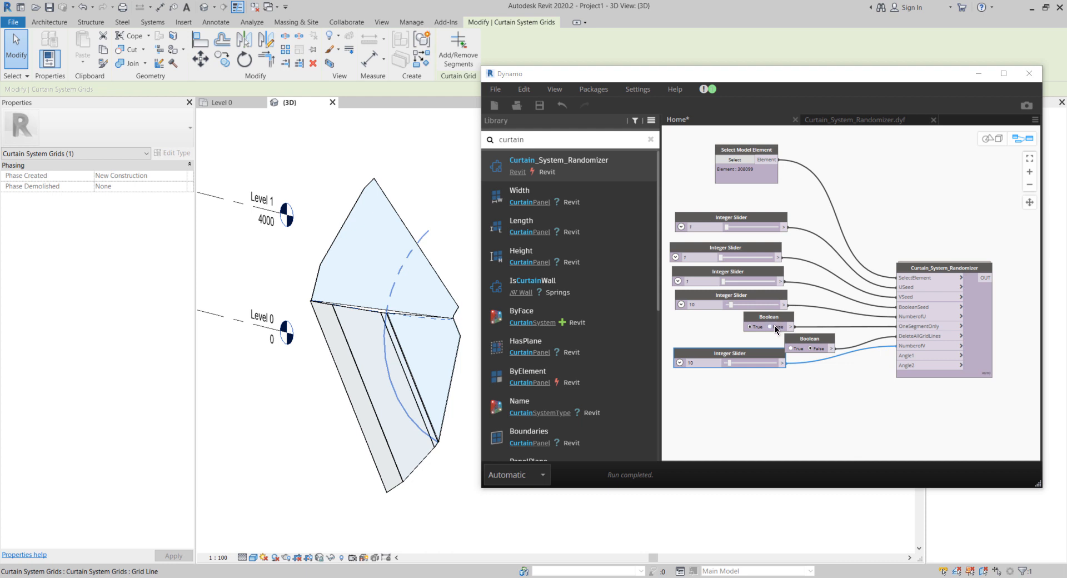
left_click(775, 327)
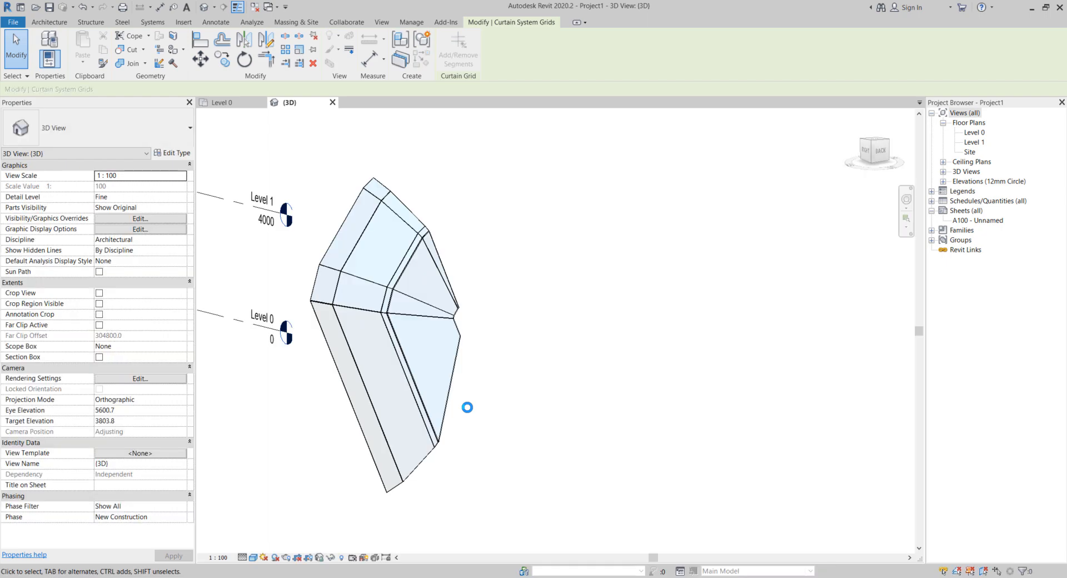
Step: Select the curtain system and examine its new gridline layout from several angles, then return to the Dynamo graph
left_click(416, 383)
middle_click_drag(548, 435, 491, 220, "shift")
left_click(532, 279)
scroll(321, 284, "up", 2)
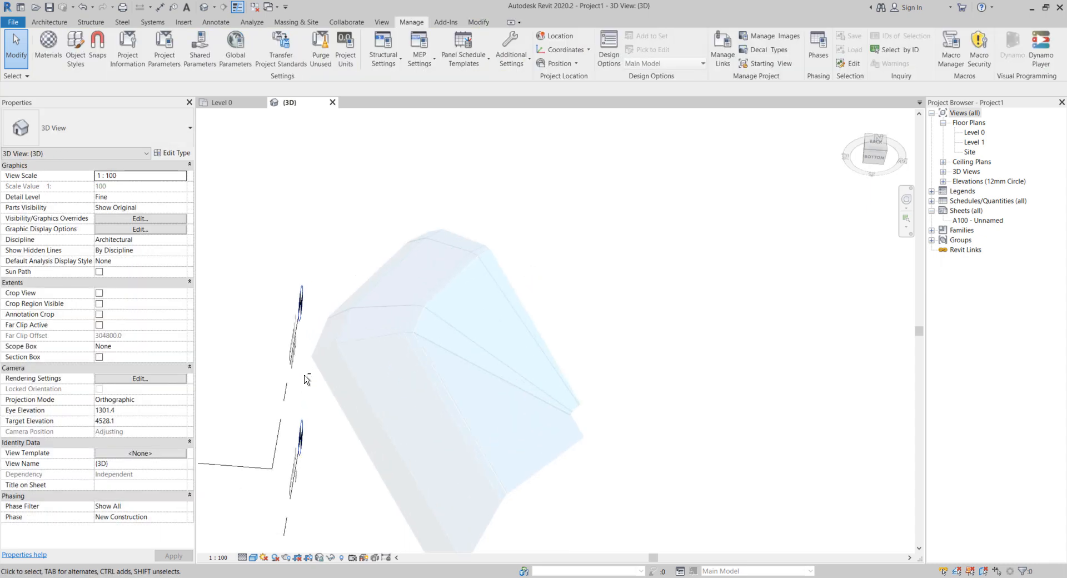
middle_click_drag(306, 379, 332, 426, "shift")
scroll(332, 425, "down", 3)
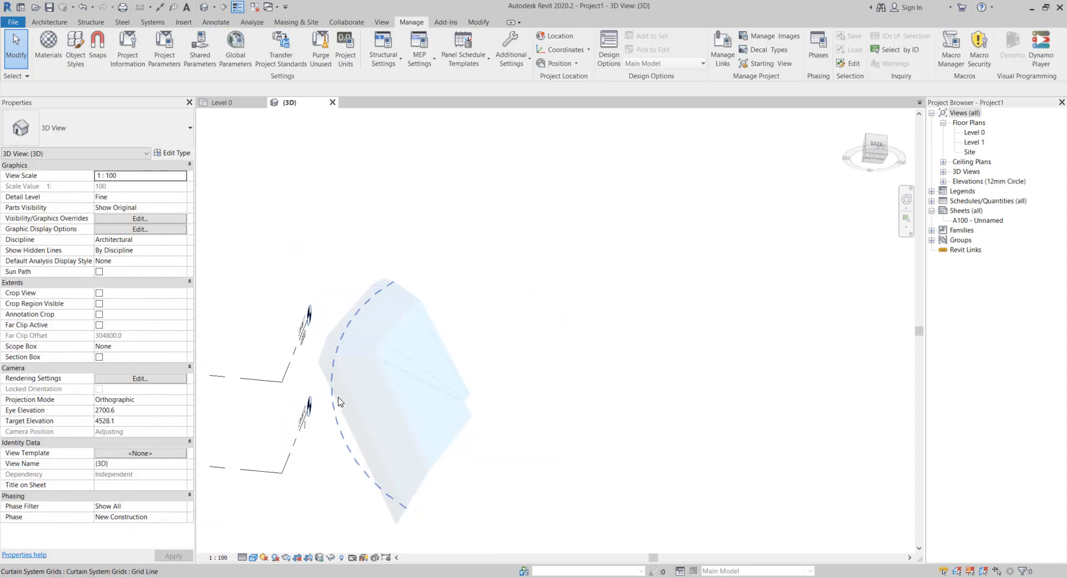
left_click(413, 321)
middle_click_drag(476, 336, 359, 521, "shift")
middle_click_drag(424, 357, 539, 485, "shift")
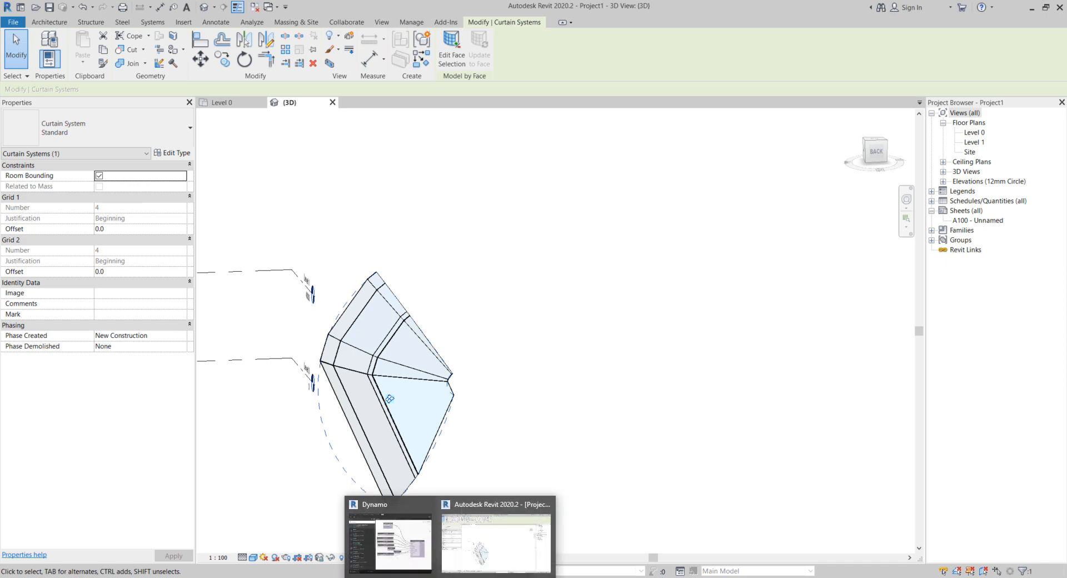
left_click(415, 555)
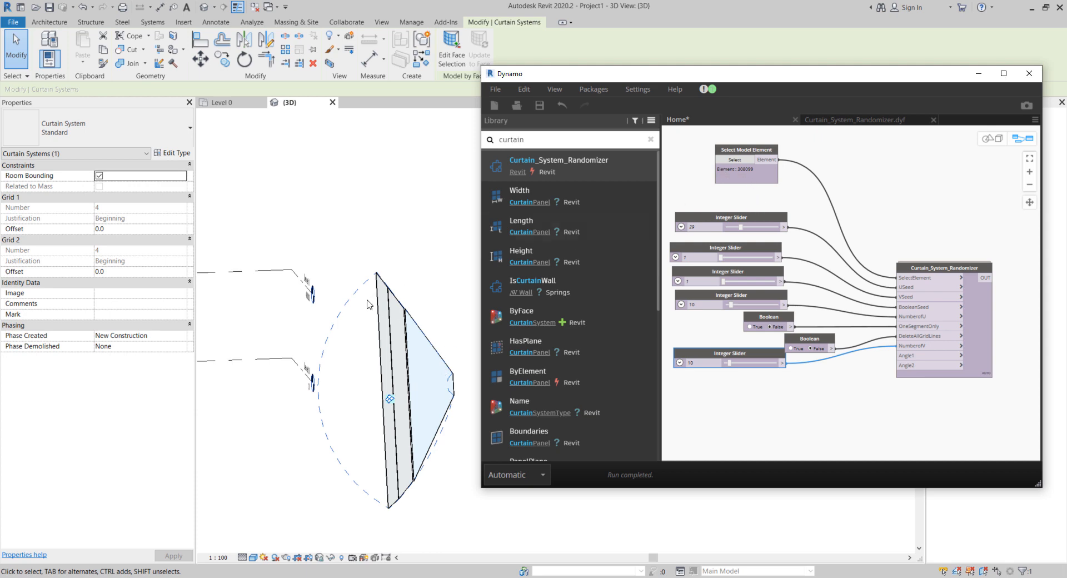
Step: Select the curtain system in the 3D view and set the VSeed slider to 40
left_click(382, 309)
middle_click_drag(398, 309, 369, 332, "shift")
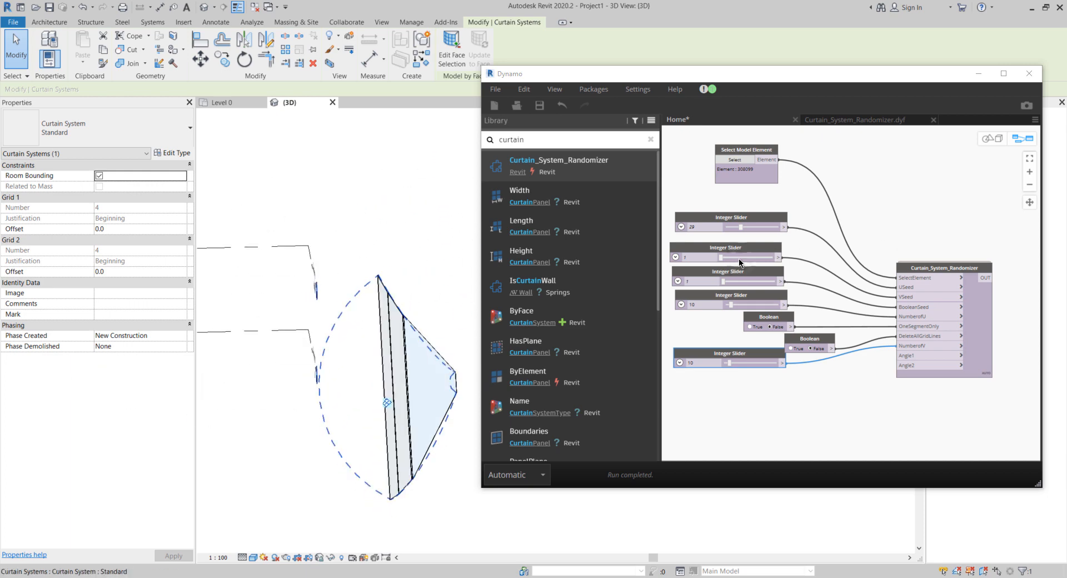
left_click_drag(740, 263, 742, 261)
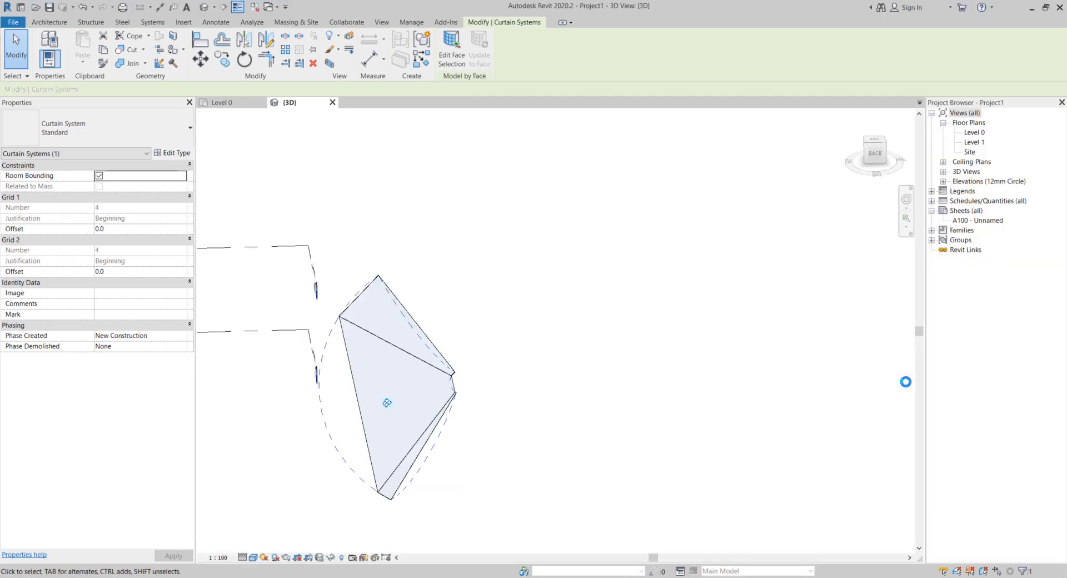
Step: Deselect the curtain system, examine its regenerated gridlines up close in the 3D view, and return to the Dynamo graph
left_click(529, 369)
middle_click_drag(529, 369, 359, 386, "shift")
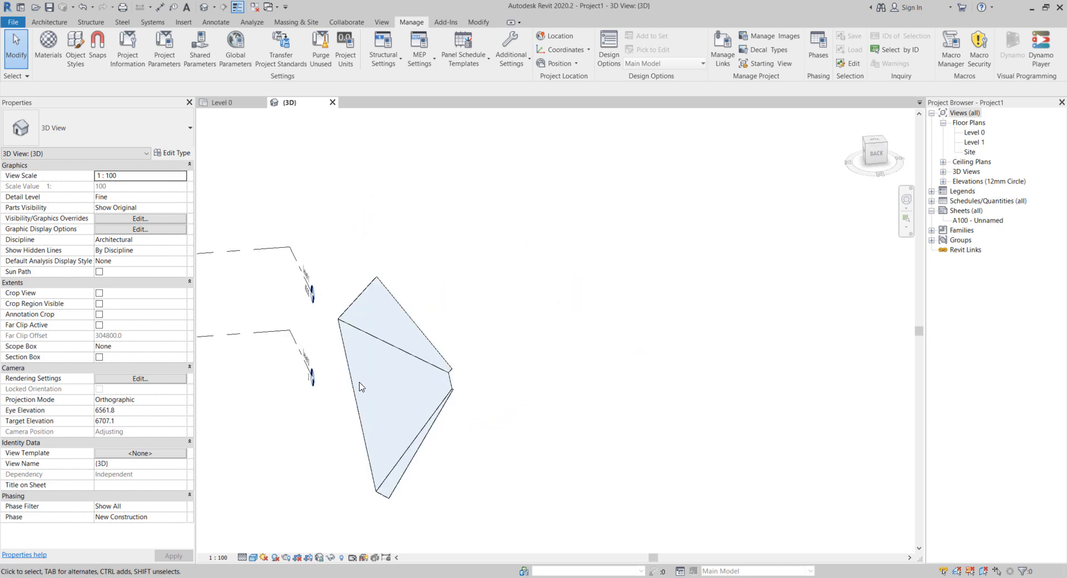
scroll(359, 386, "up", 3)
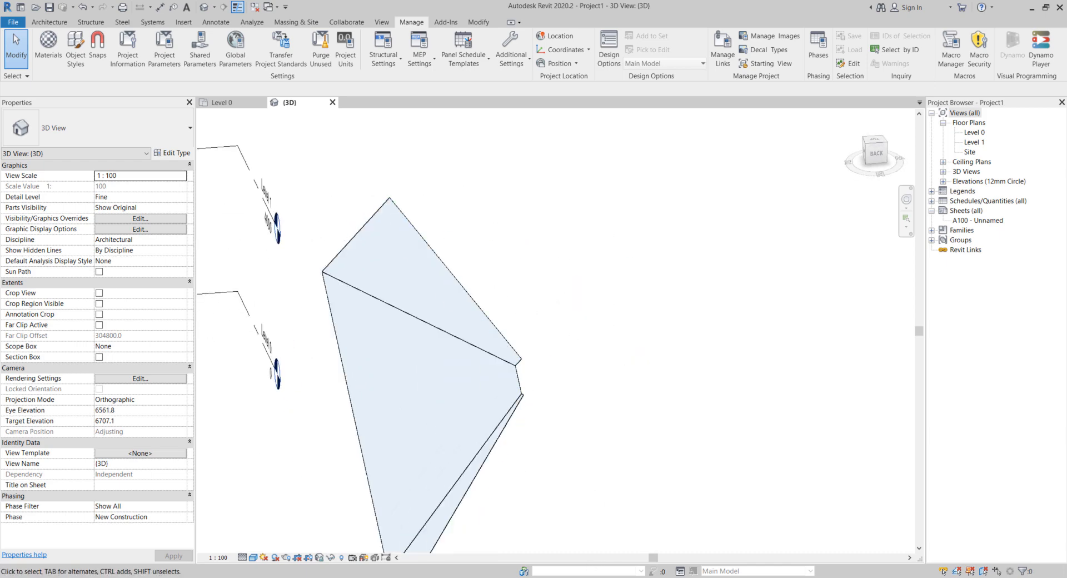
left_click(420, 548)
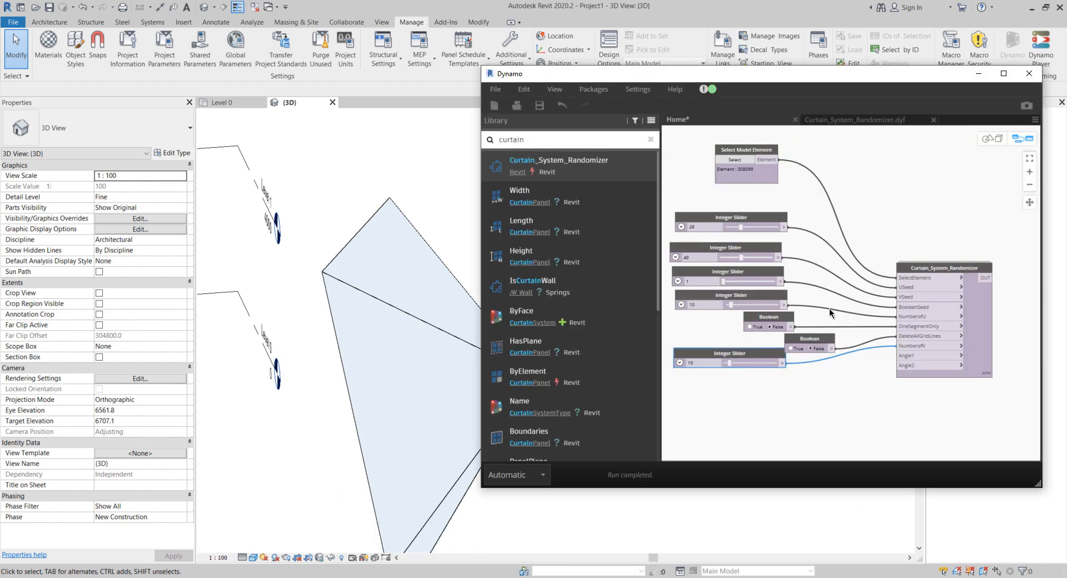
Step: Set the DeleteAllGridLines Boolean to True and inspect the curtain system and its panel in the 3D view
left_click(800, 353)
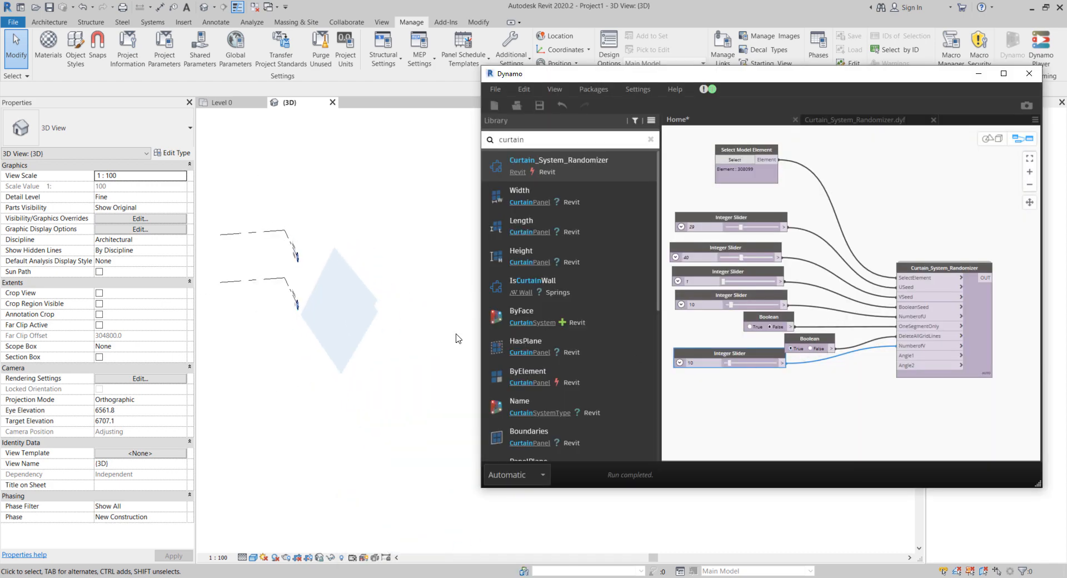
left_click(419, 327)
left_click(375, 320)
middle_click_drag(448, 338, 295, 275, "shift")
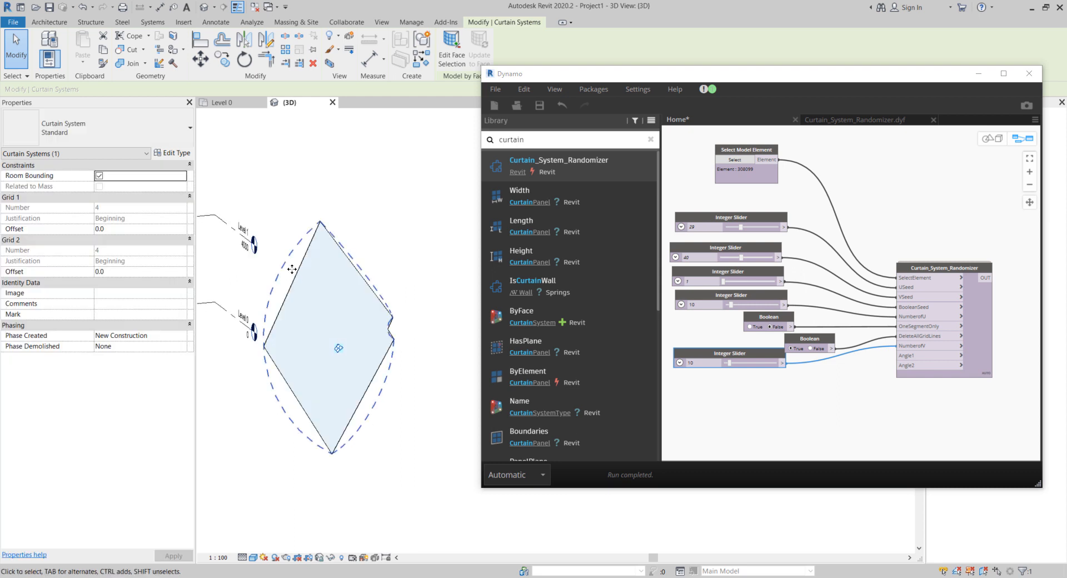
left_click(296, 276)
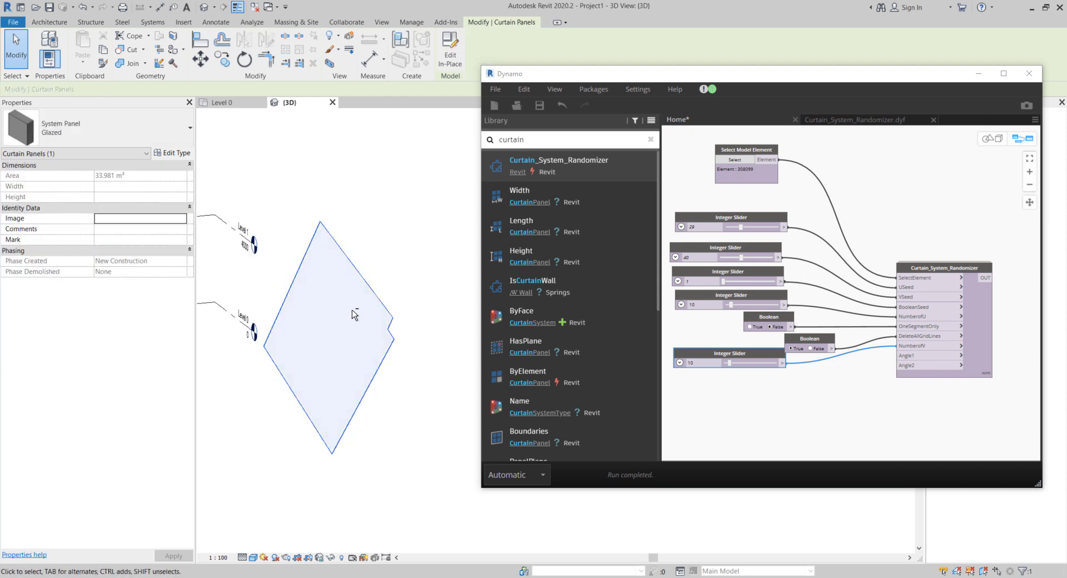
left_click(363, 268)
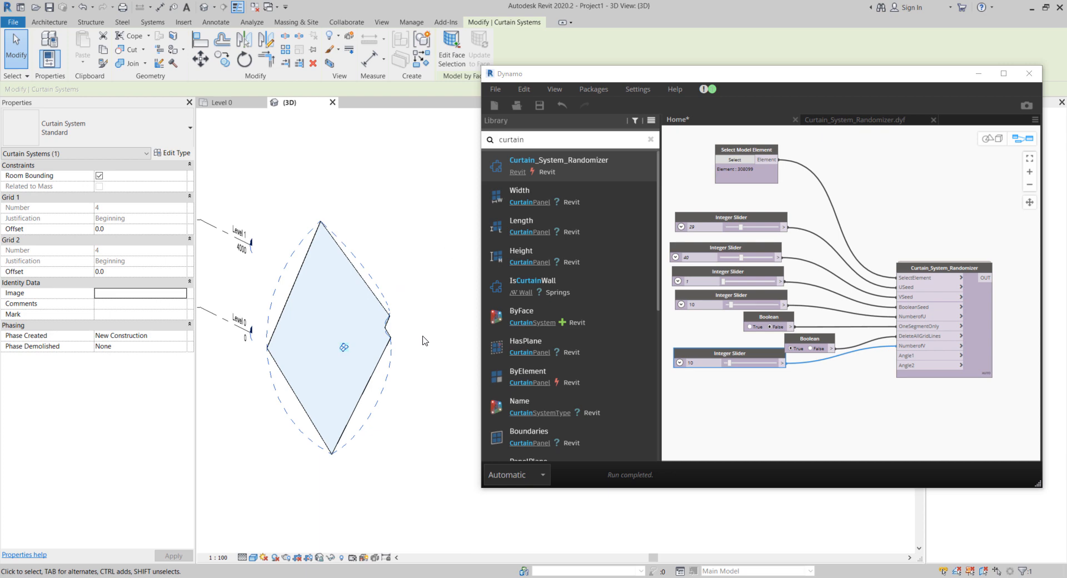
Step: Set the NumberofU slider to 25 and the NumberofV slider to 20
double_click(692, 306)
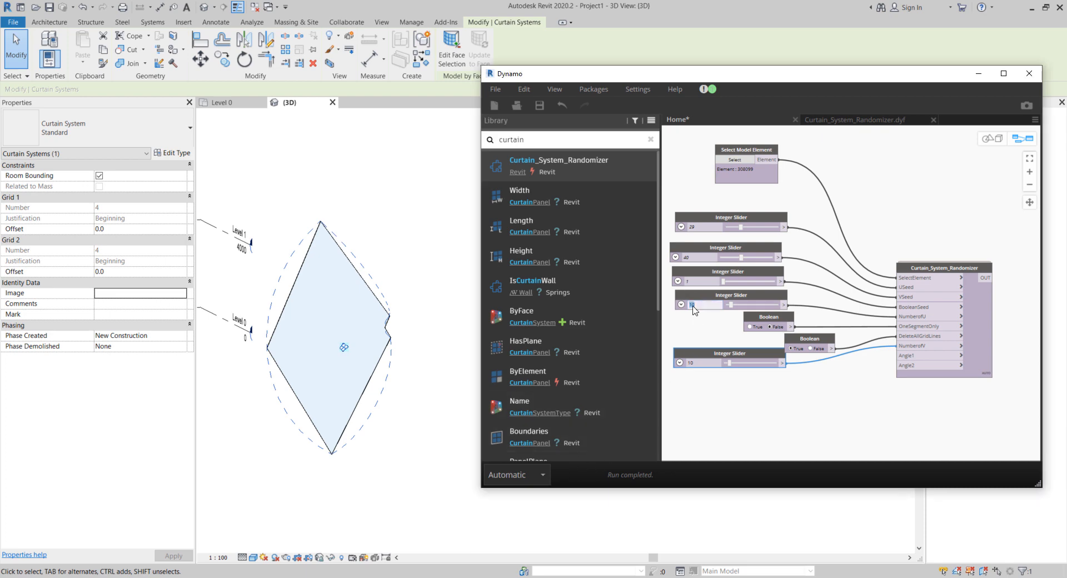
type("25")
key("Return")
left_click(714, 409)
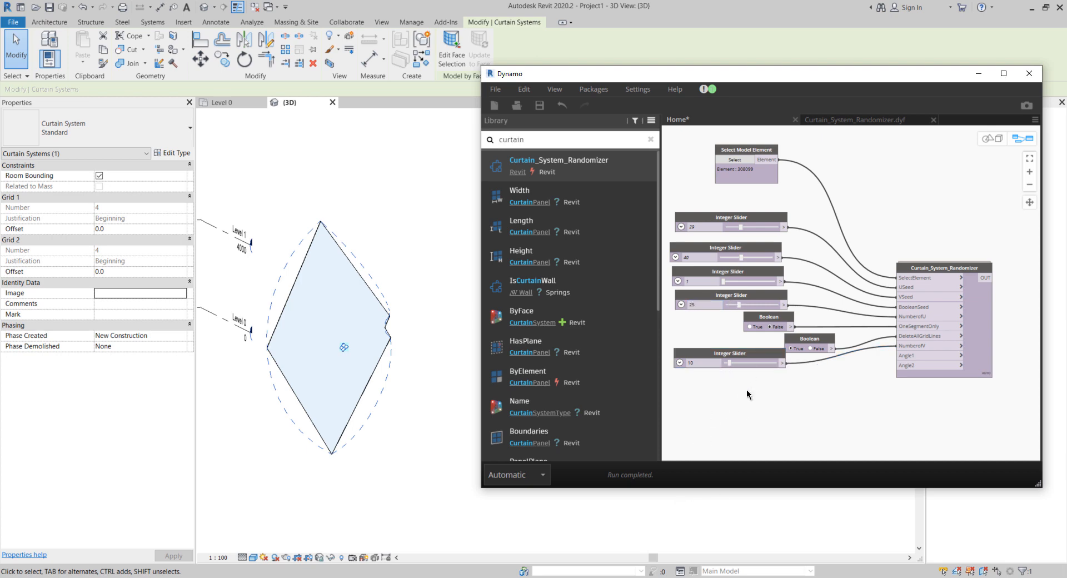
double_click(706, 362)
type("20")
key("Return")
Step: Reposition the DeleteAllGridLines Boolean, set it to False, and examine the regenerated curtain system gridlines in the 3D view
left_click_drag(827, 340, 834, 329)
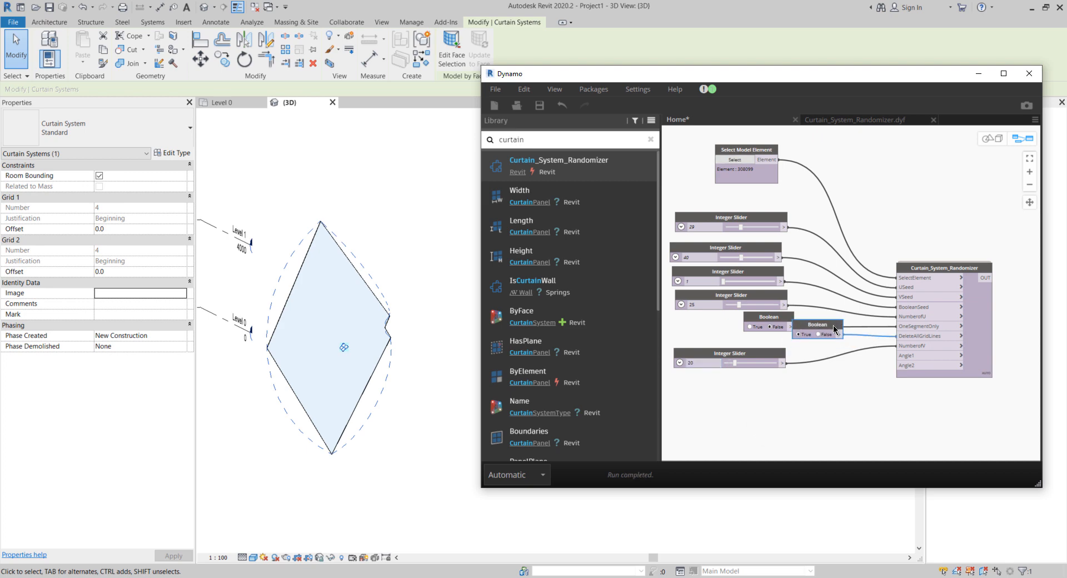
left_click(828, 334)
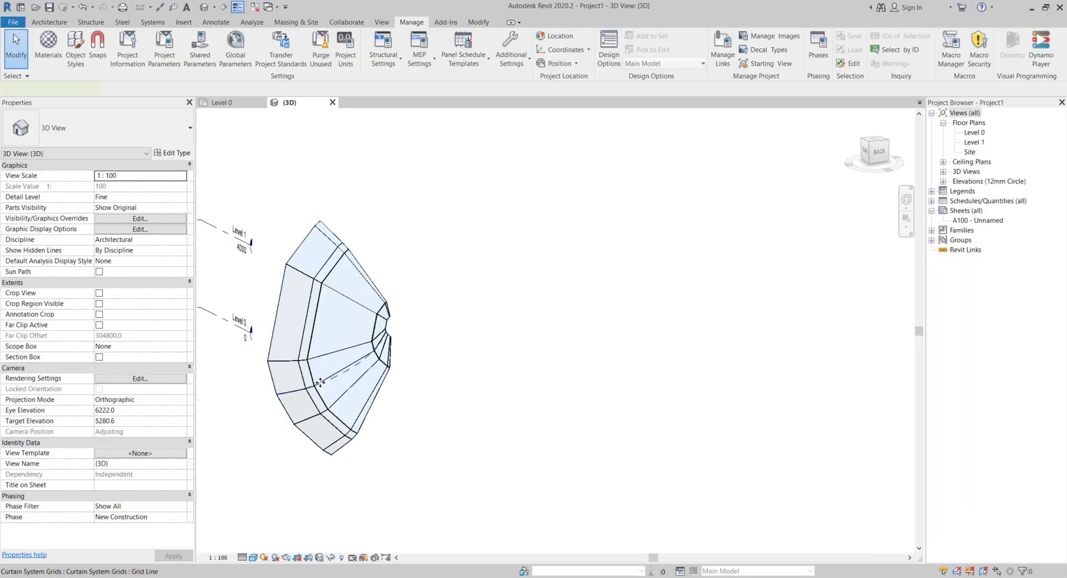
left_click(327, 376)
middle_click_drag(495, 417, 479, 334, "shift")
left_click(479, 334)
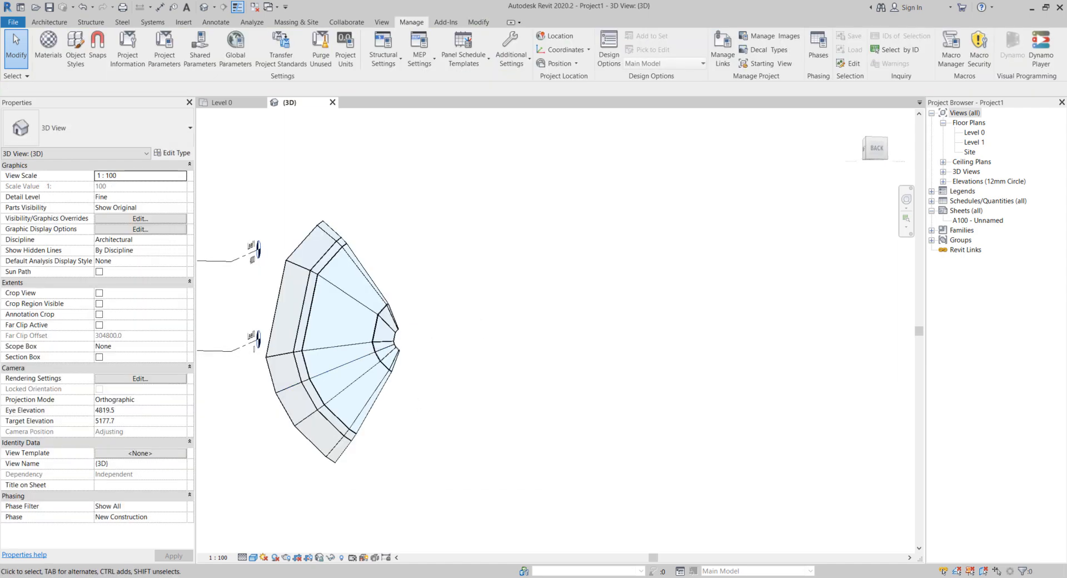
Step: Set the BooleanSeed slider to 41 in the Dynamo graph and examine the curtain system's gridline layout from several angles
left_click(390, 534)
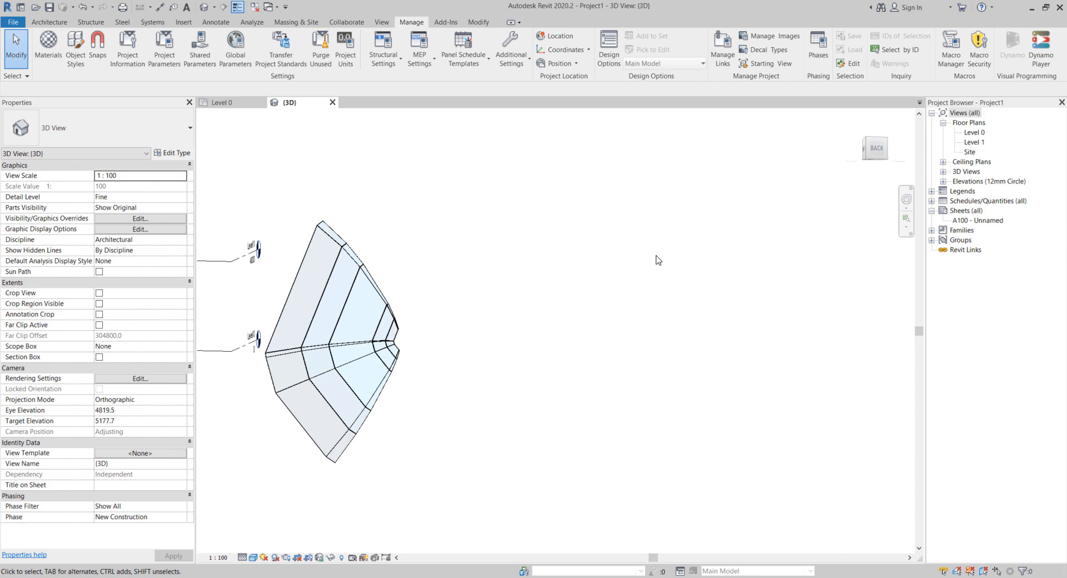
middle_click_drag(581, 340, 489, 355, "shift")
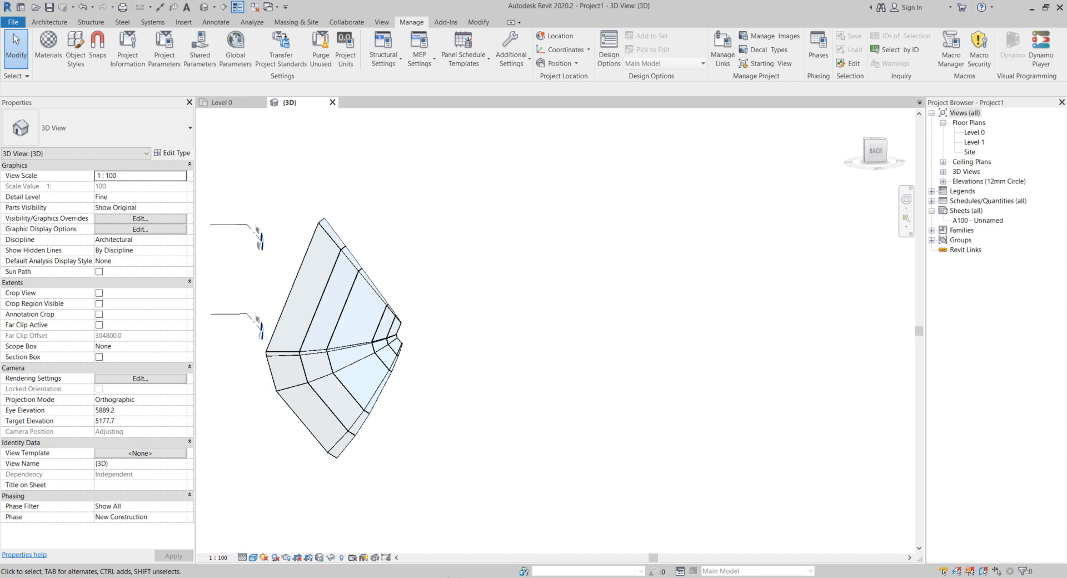
left_click(399, 539)
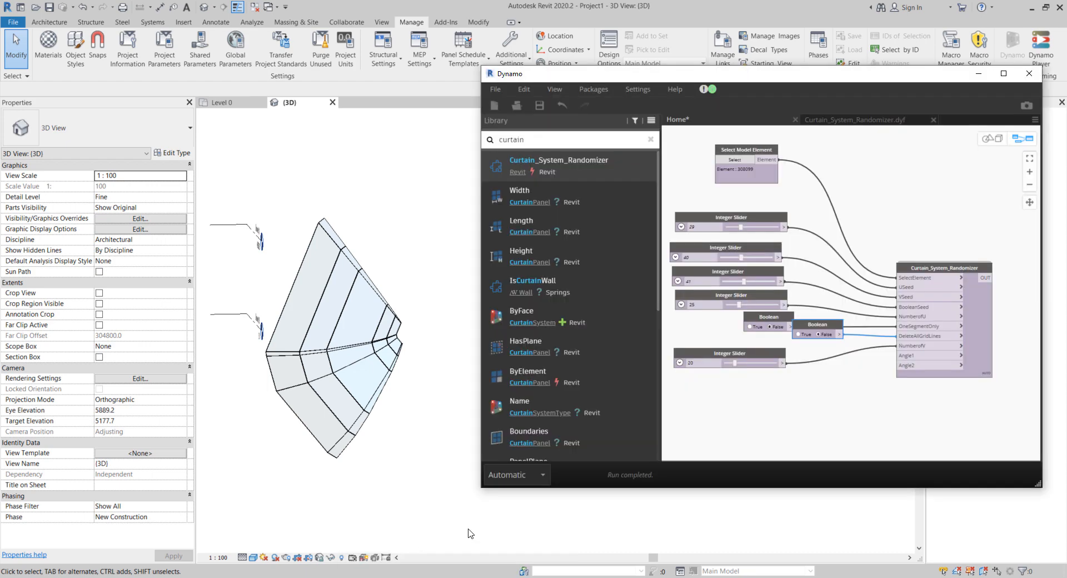
left_click(805, 419)
left_click(418, 260)
scroll(420, 261, "down", 3)
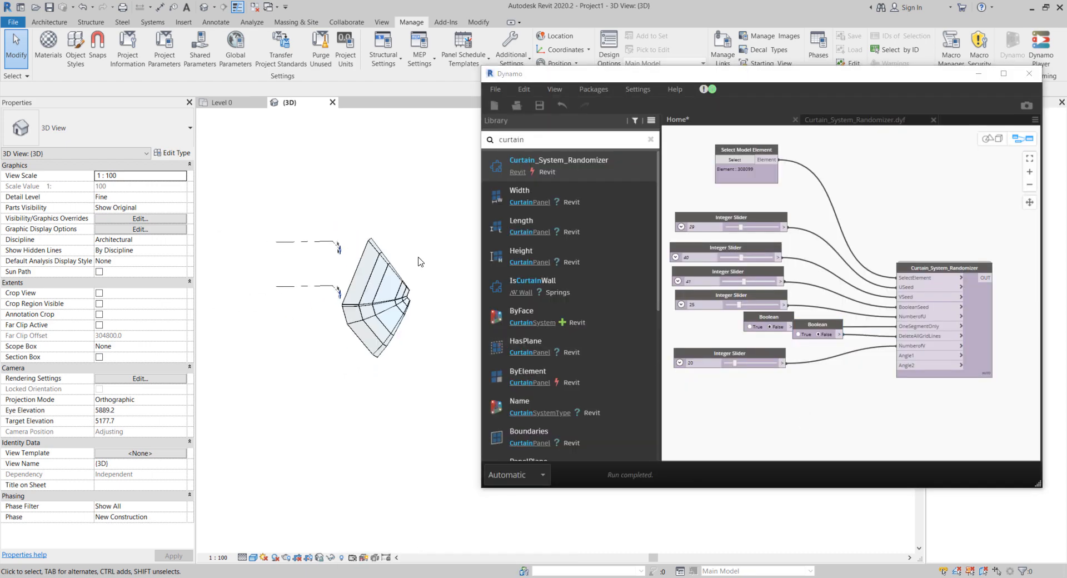
middle_click_drag(419, 258, 410, 297, "shift")
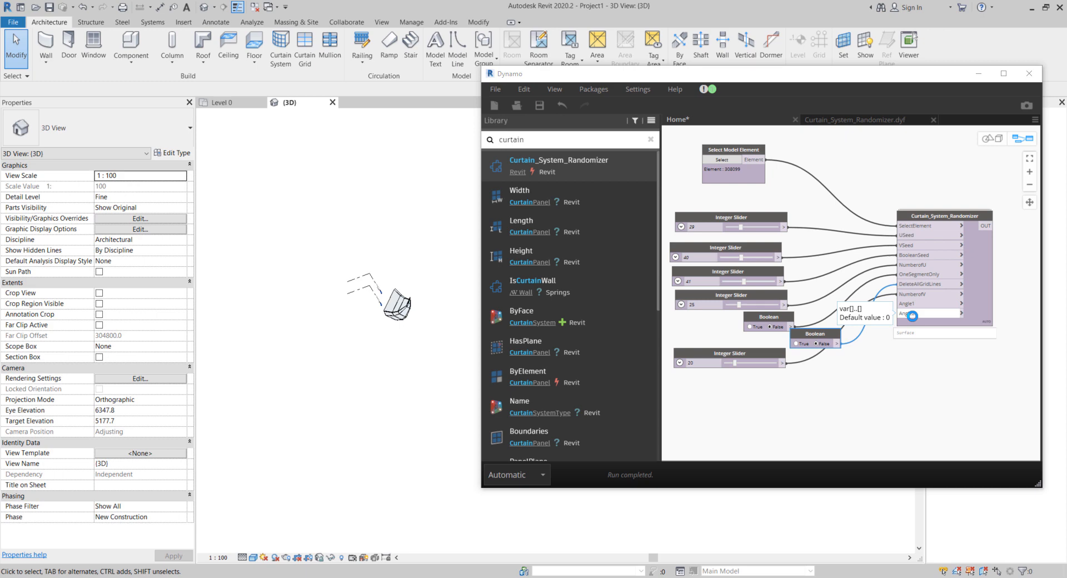
Step: Tidy the graph by repositioning the Curtain_System_Randomizer node, stacking both Booleans below the NumberofU slider, and placing the NumberofV slider beneath them
left_click_drag(950, 217, 967, 202)
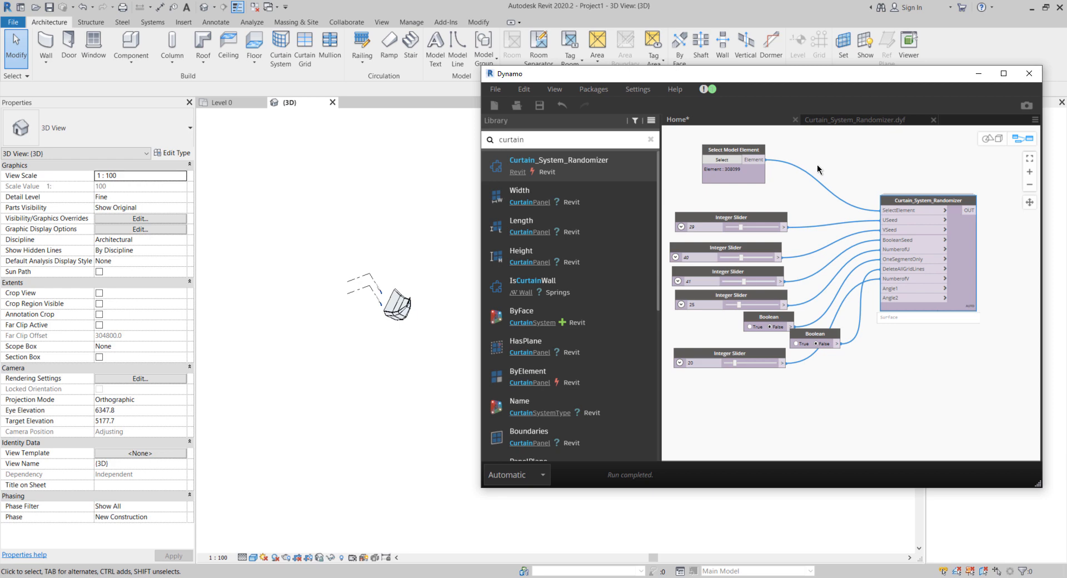
left_click_drag(909, 201, 931, 208)
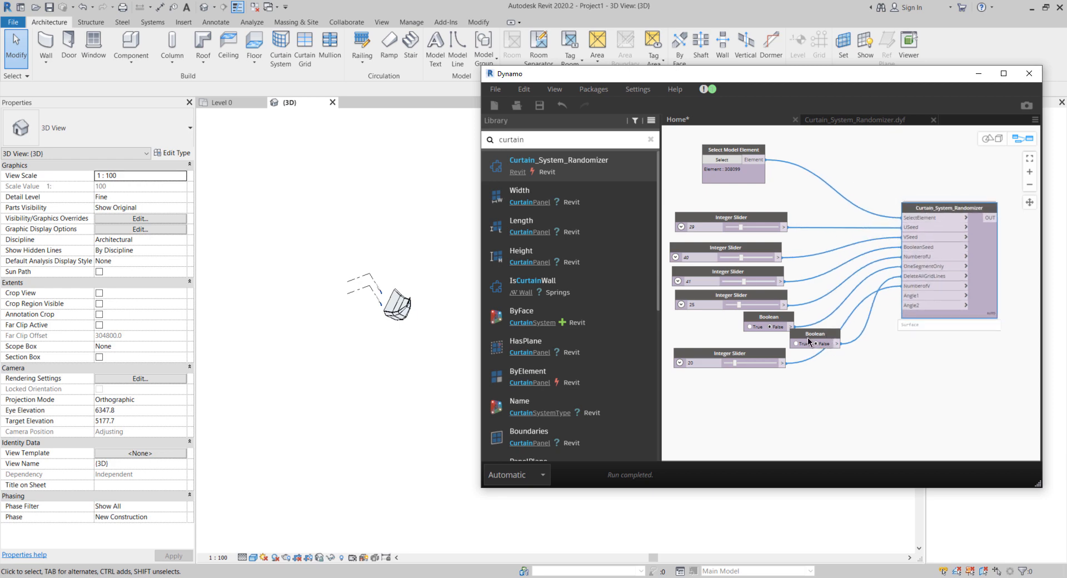
left_click_drag(808, 339, 710, 370)
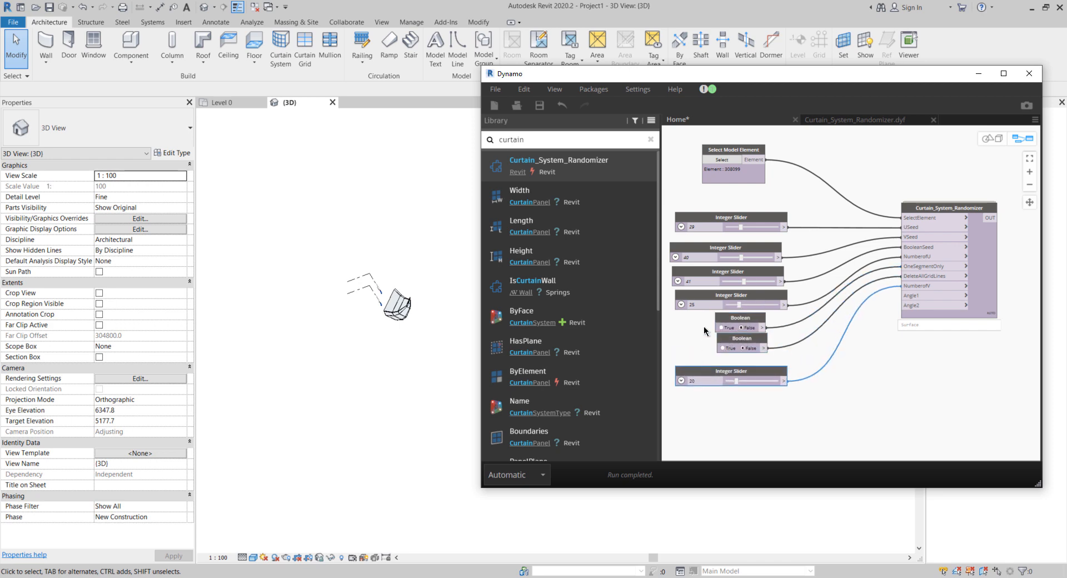